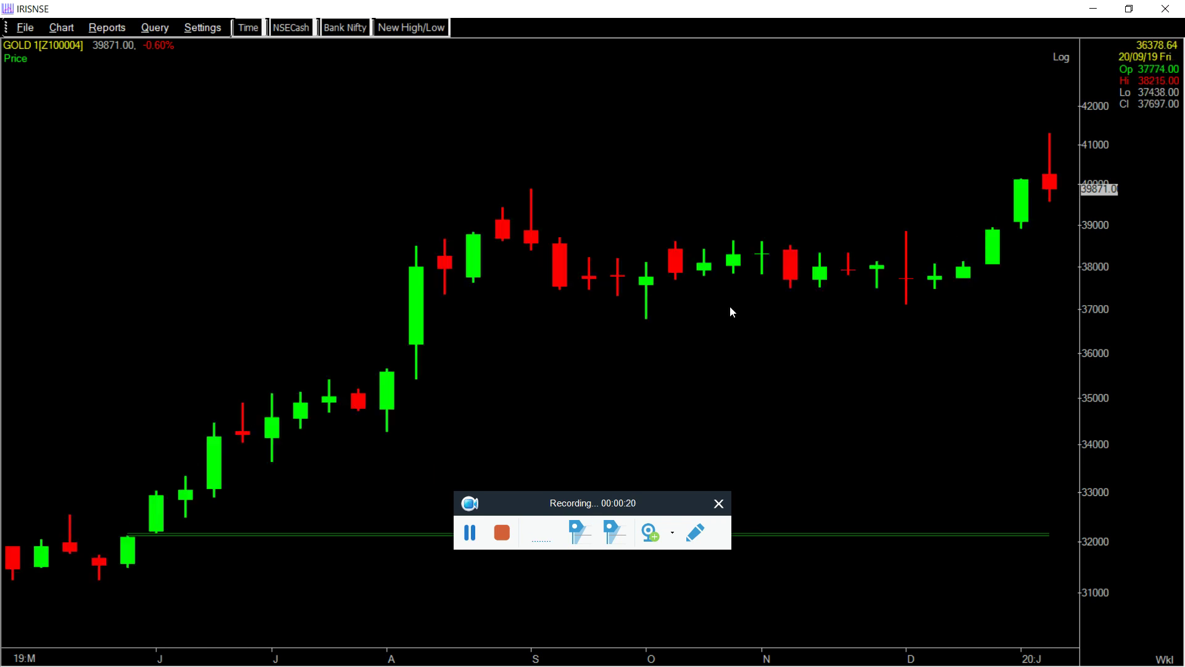
- Launch Paint from the Start menu search with a blank canvas, then return to the IRISNSE chart
click(14, 654)
click(49, 655)
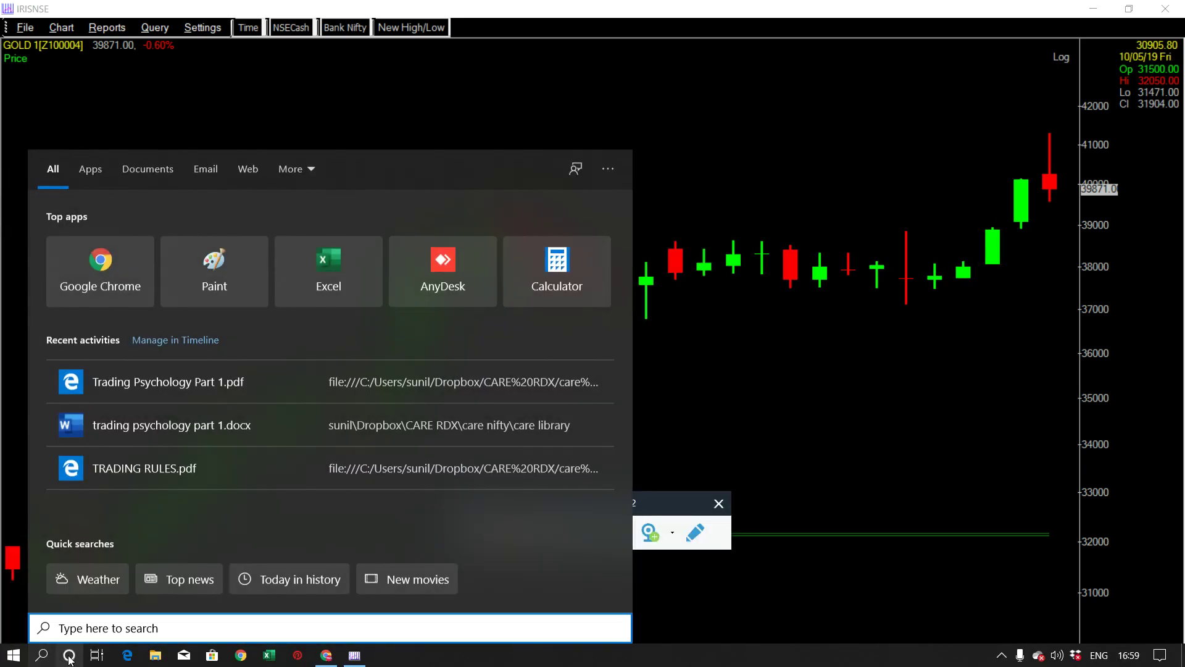
text(paint)
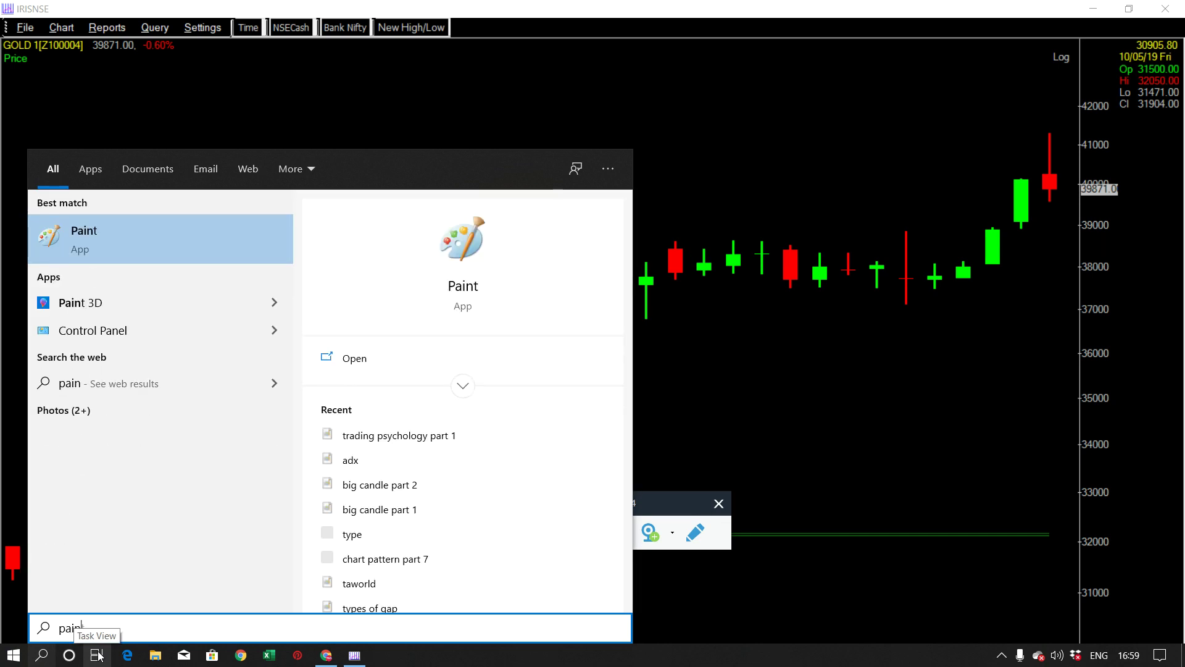
click(93, 242)
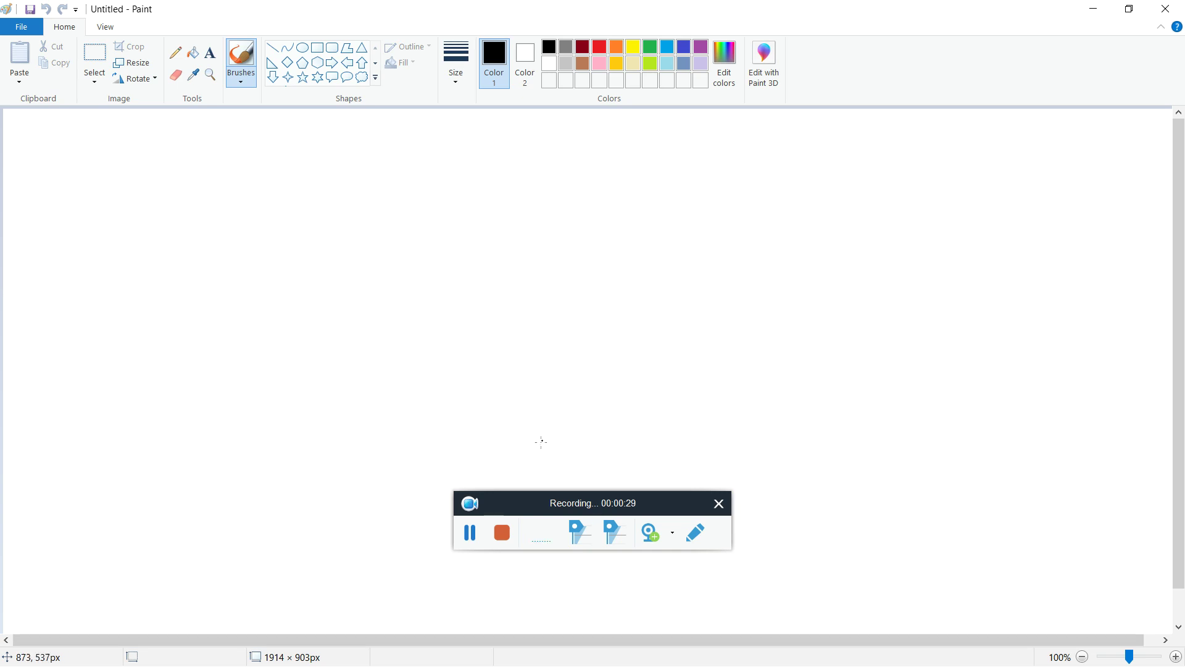
drag(611, 503, 876, 556)
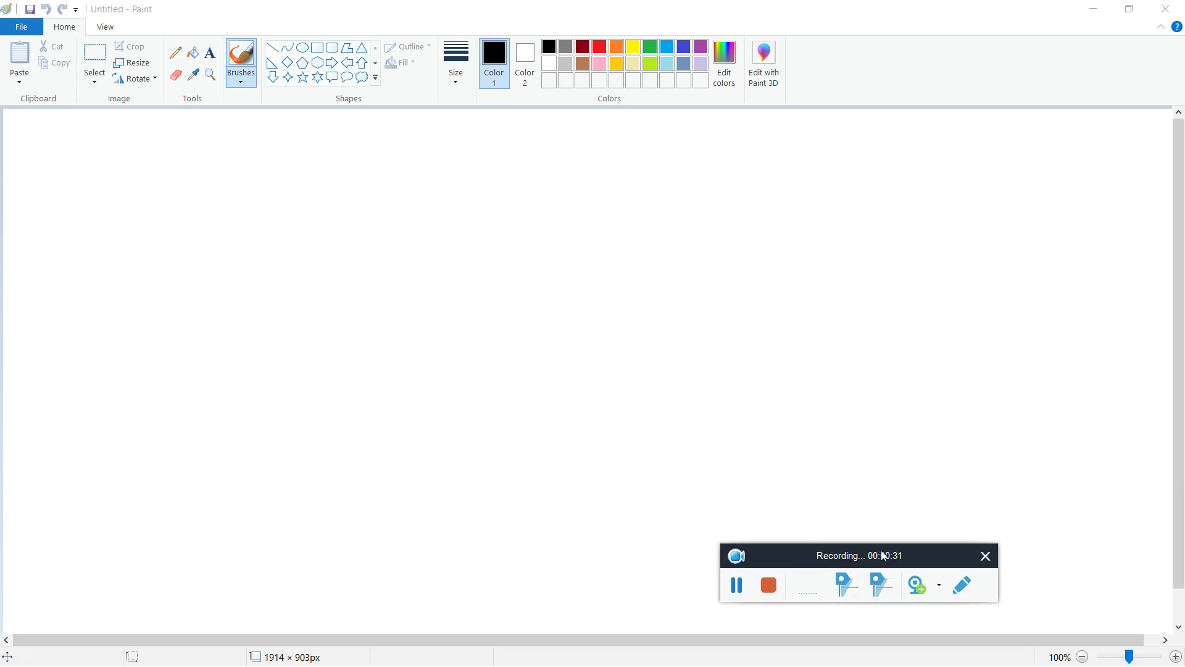
key(alt+Tab)
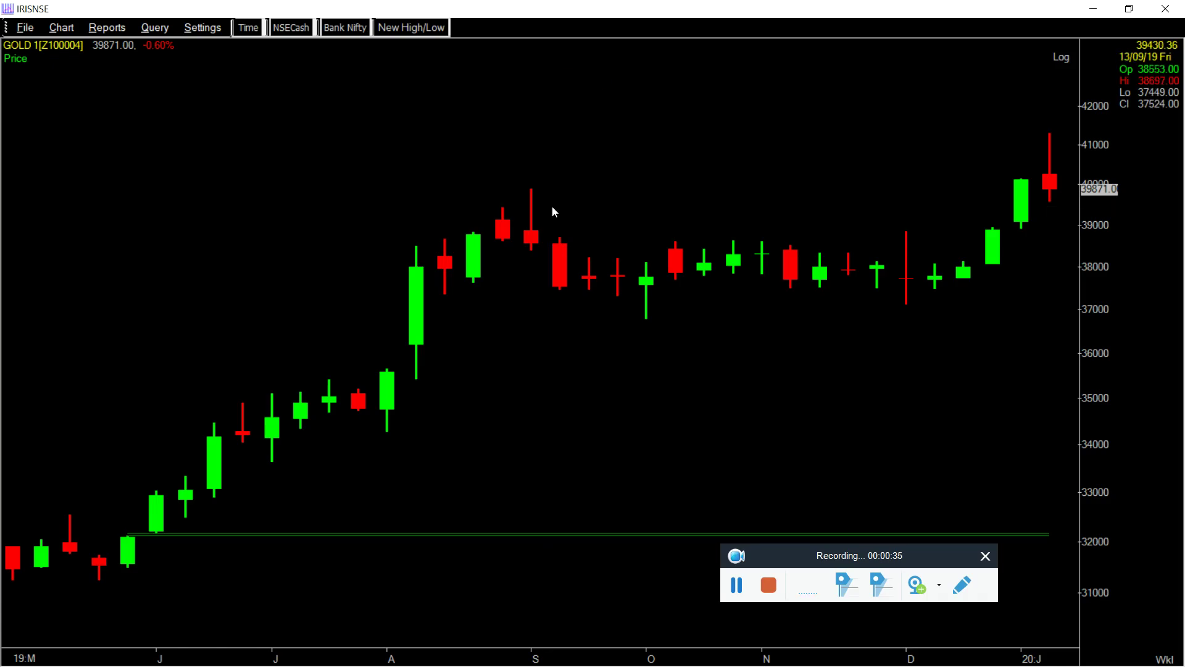
- Draw a white horizontal line at the 39885 recent-high level on the gold weekly chart
key(ctrl+t)
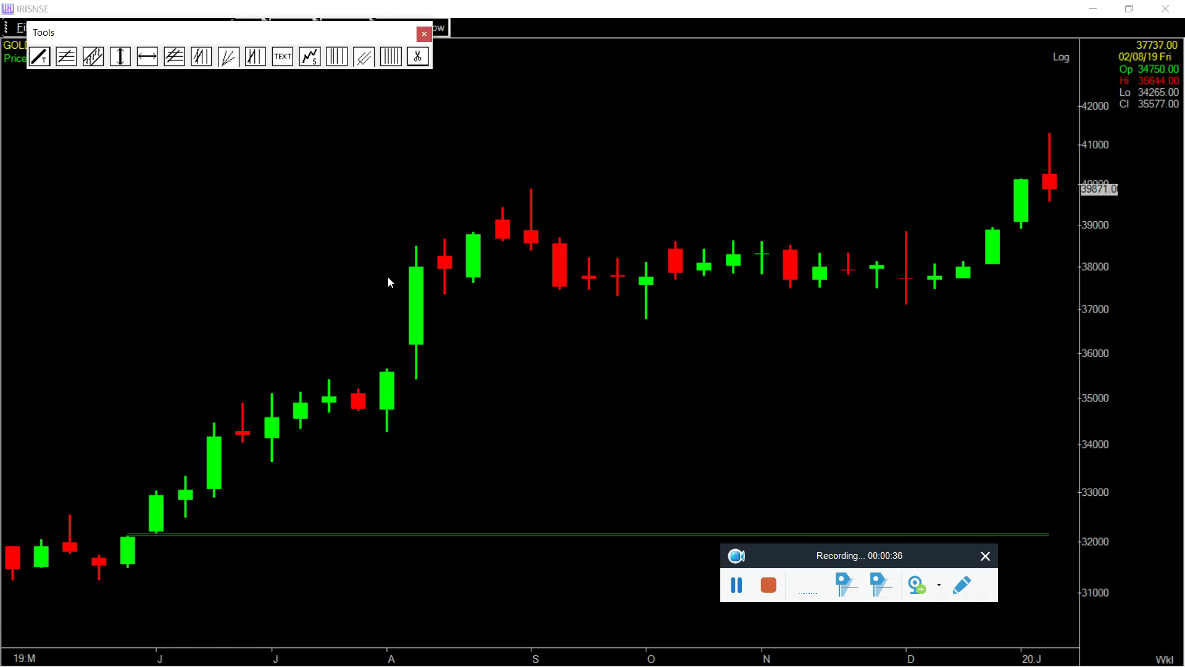
click(148, 57)
click(533, 188)
click(534, 372)
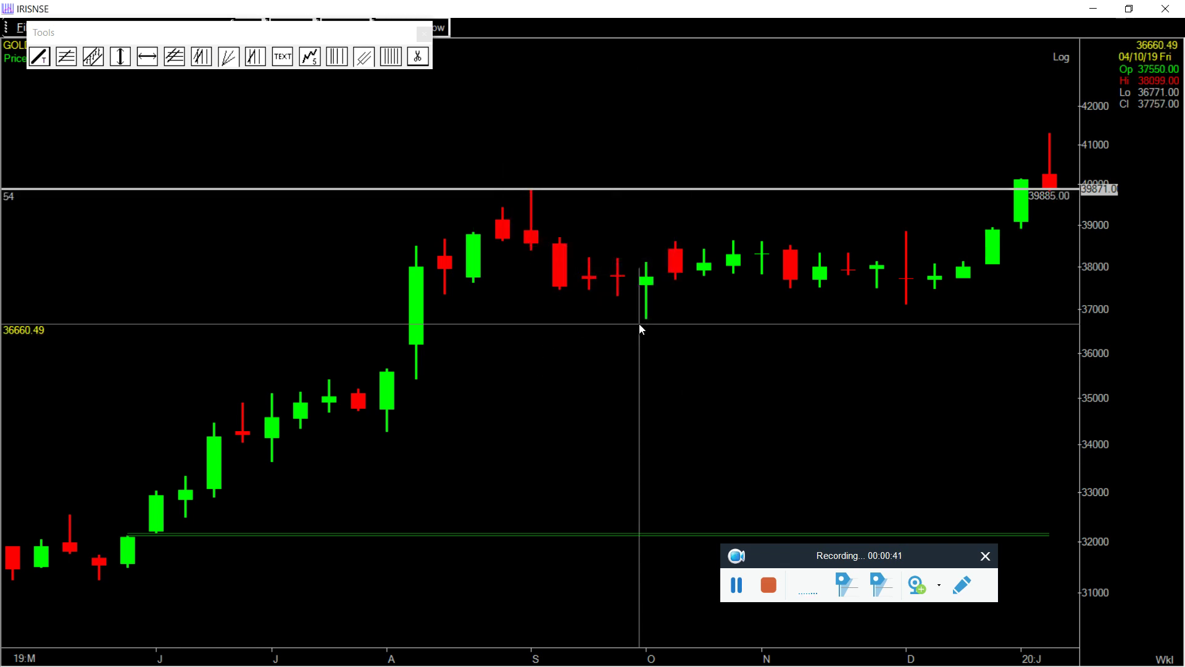
- Zoom the chart, then switch it to a line chart and back to candlesticks
scroll(639, 323, down, 6)
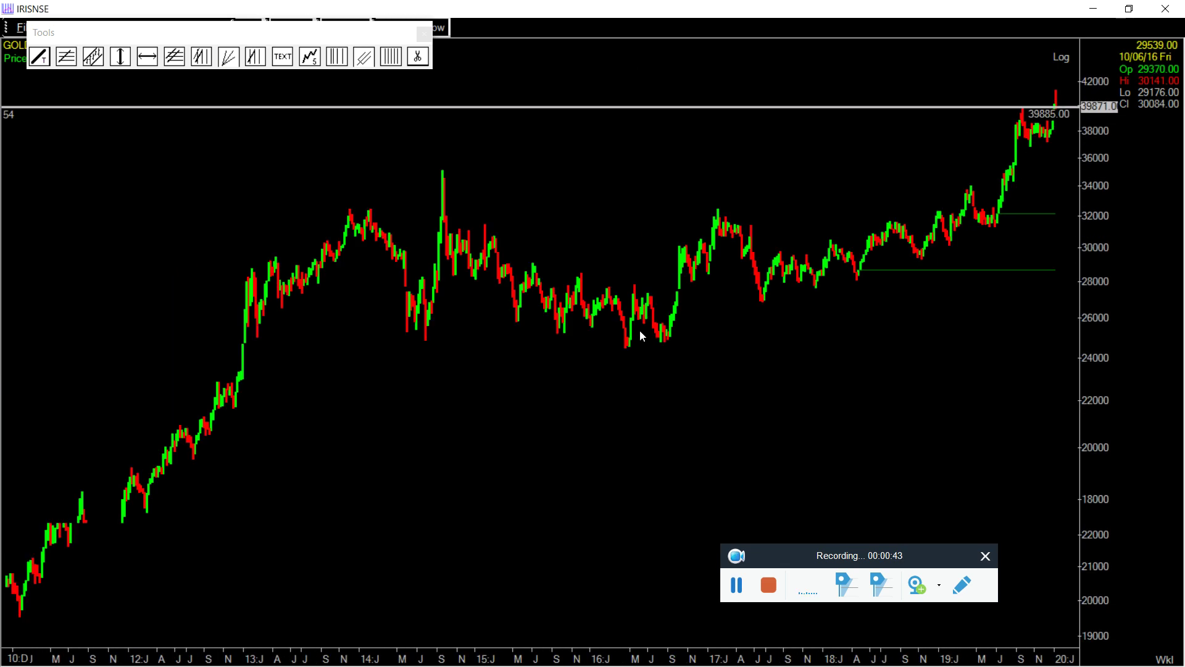
scroll(639, 330, down, 2)
scroll(631, 342, up, 8)
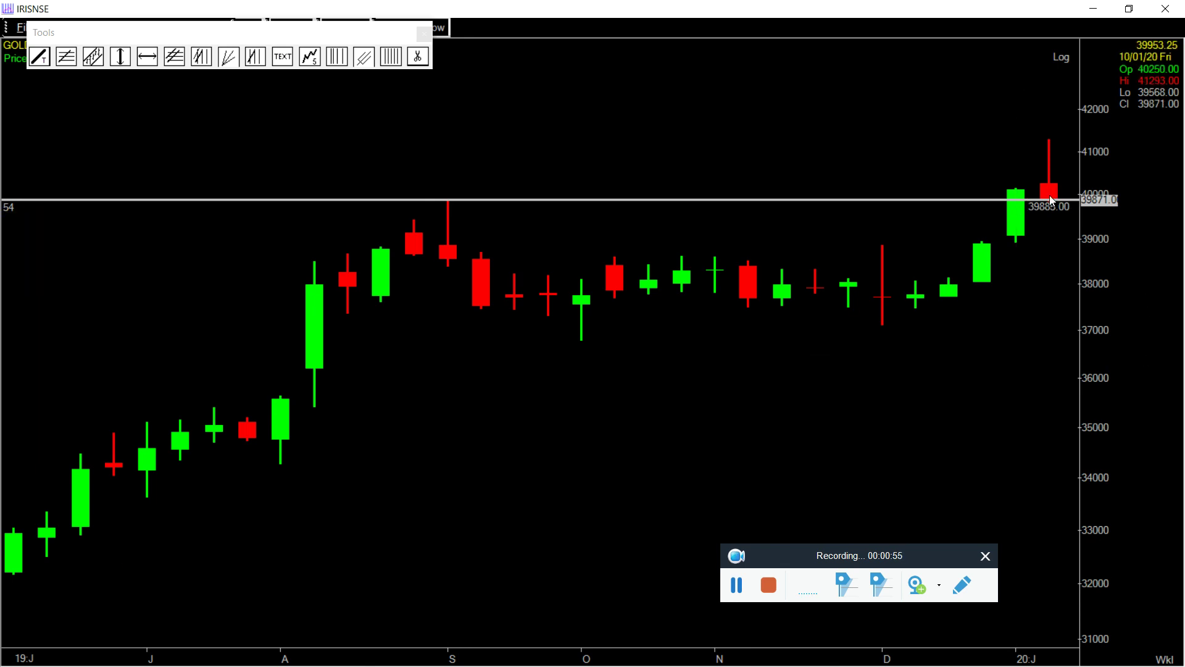
key(ctrl+l)
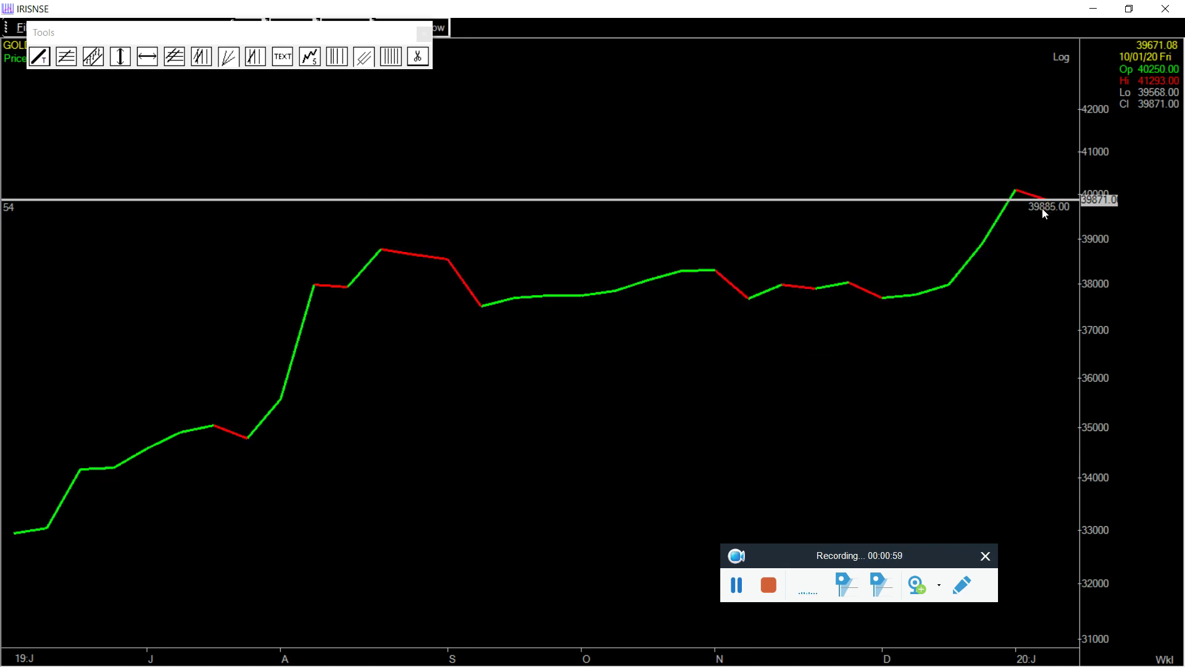
key(ctrl+l)
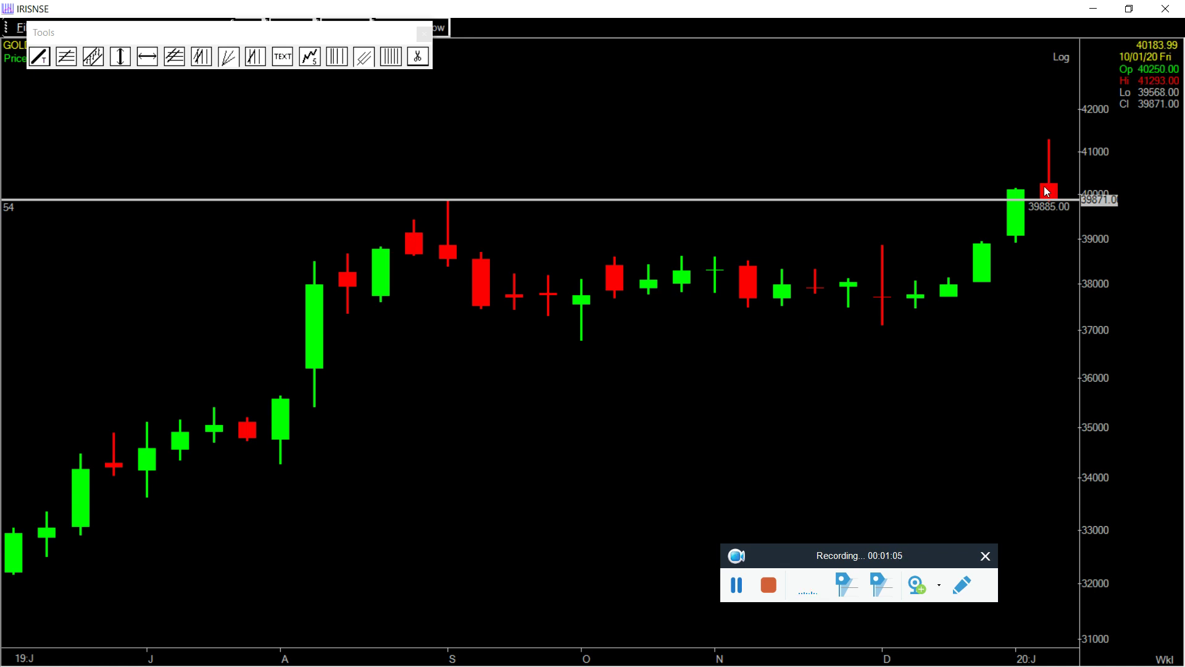
- Paste the gold chart screenshot into Paint and set red as the drawing colour
key(alt+Tab)
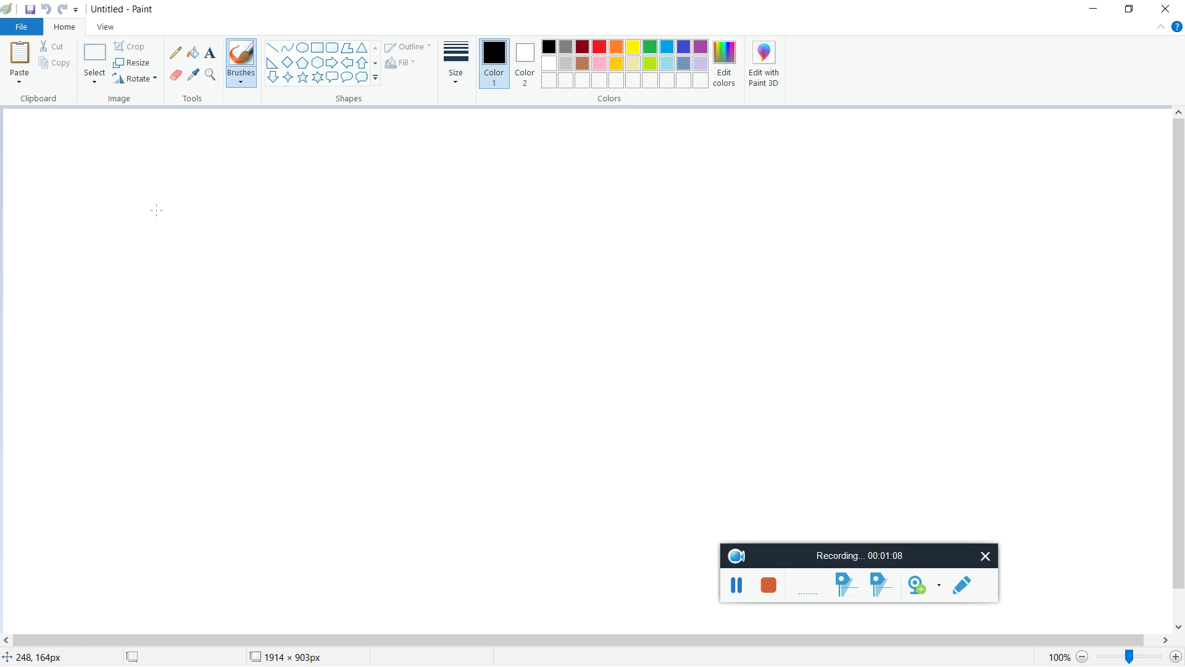
key(ctrl+v)
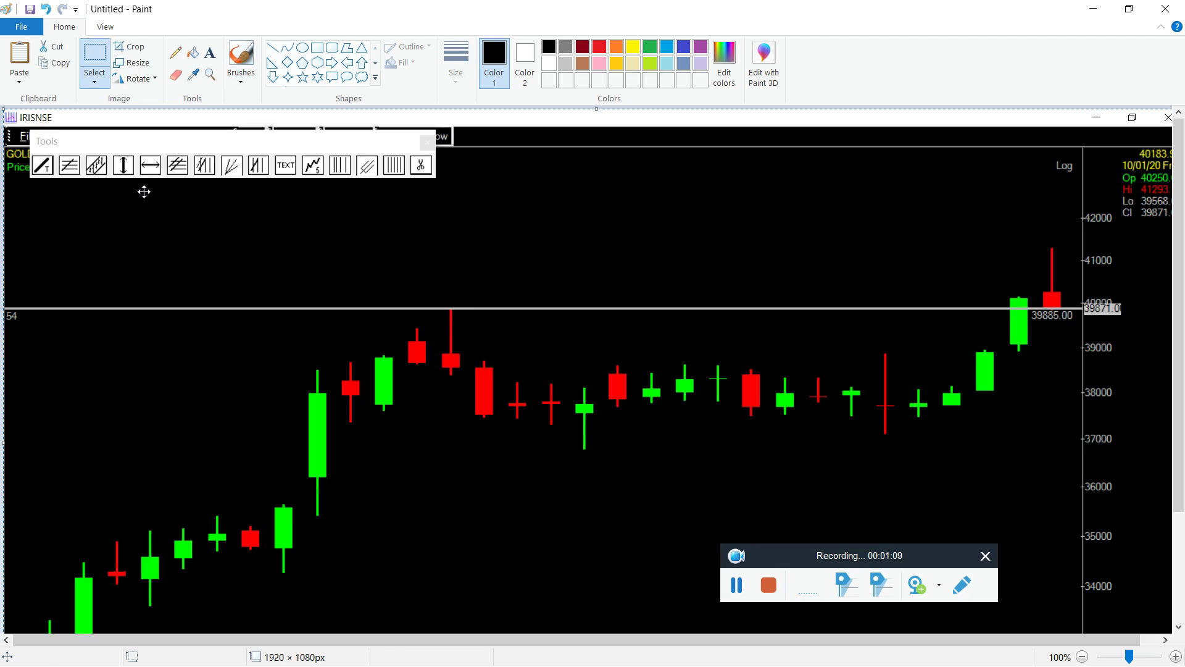
click(272, 47)
click(598, 47)
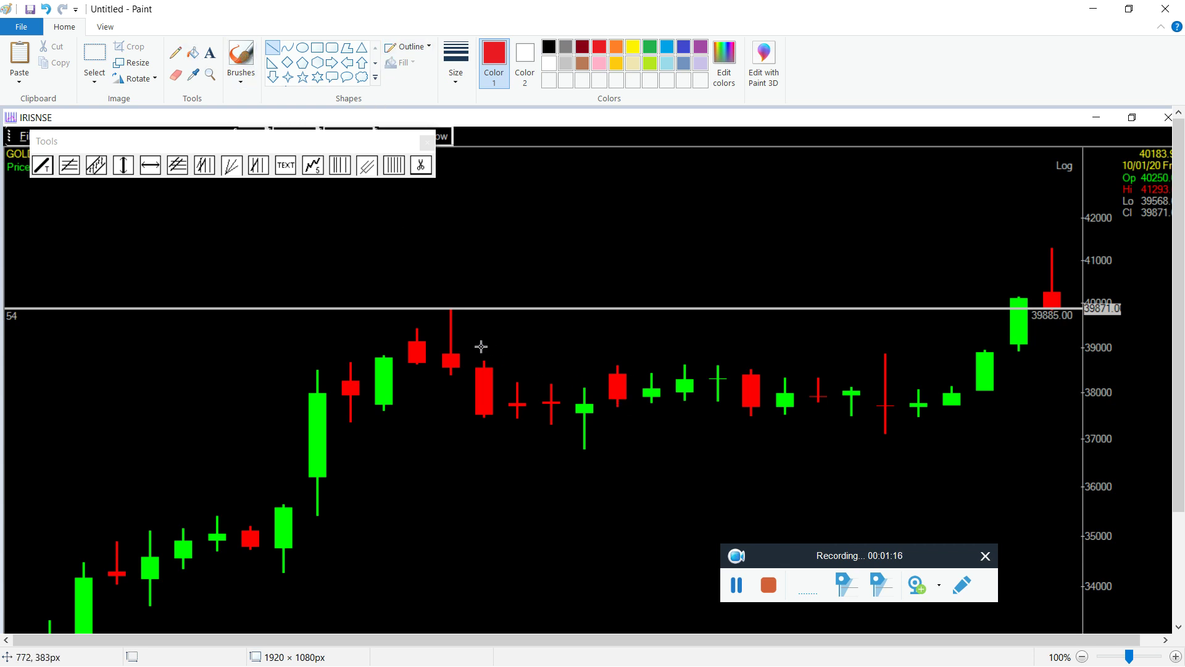
- Draw a red freehand curve under the candles and a red line left from the latest wick top
mouse_move(456, 330)
mouse_down()
mouse_move(912, 442)
mouse_move(627, 430)
mouse_up()
key(ctrl+z)
click(176, 53)
mouse_move(441, 337)
mouse_down()
mouse_move(557, 443)
mouse_move(987, 408)
mouse_move(1022, 345)
mouse_up()
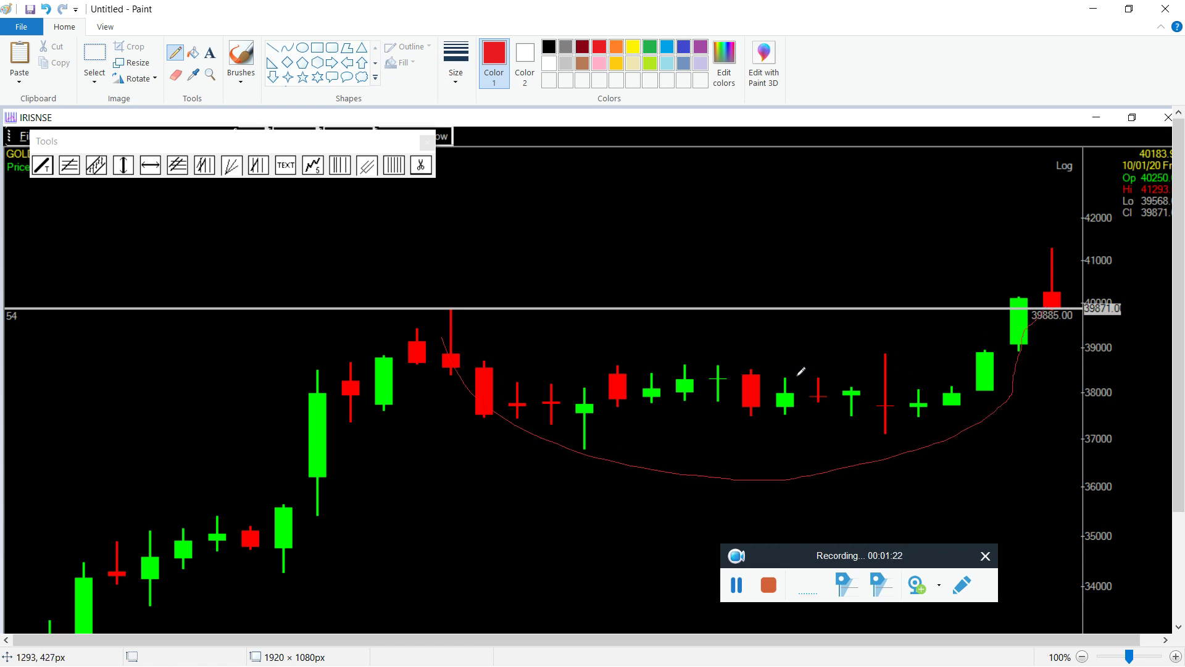
key(ctrl+z)
mouse_move(452, 308)
mouse_down()
mouse_move(632, 451)
mouse_move(1104, 369)
mouse_move(1090, 168)
mouse_up()
key(ctrl+z)
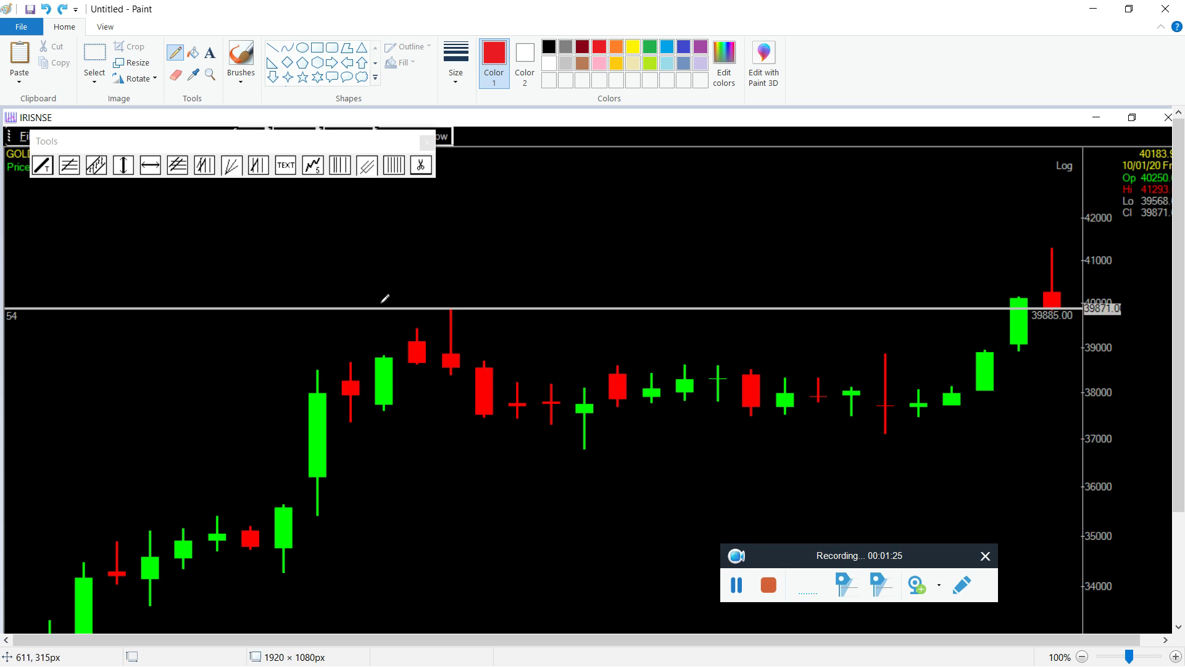
mouse_move(452, 305)
mouse_down()
mouse_move(674, 423)
mouse_move(939, 373)
mouse_move(1044, 288)
mouse_up()
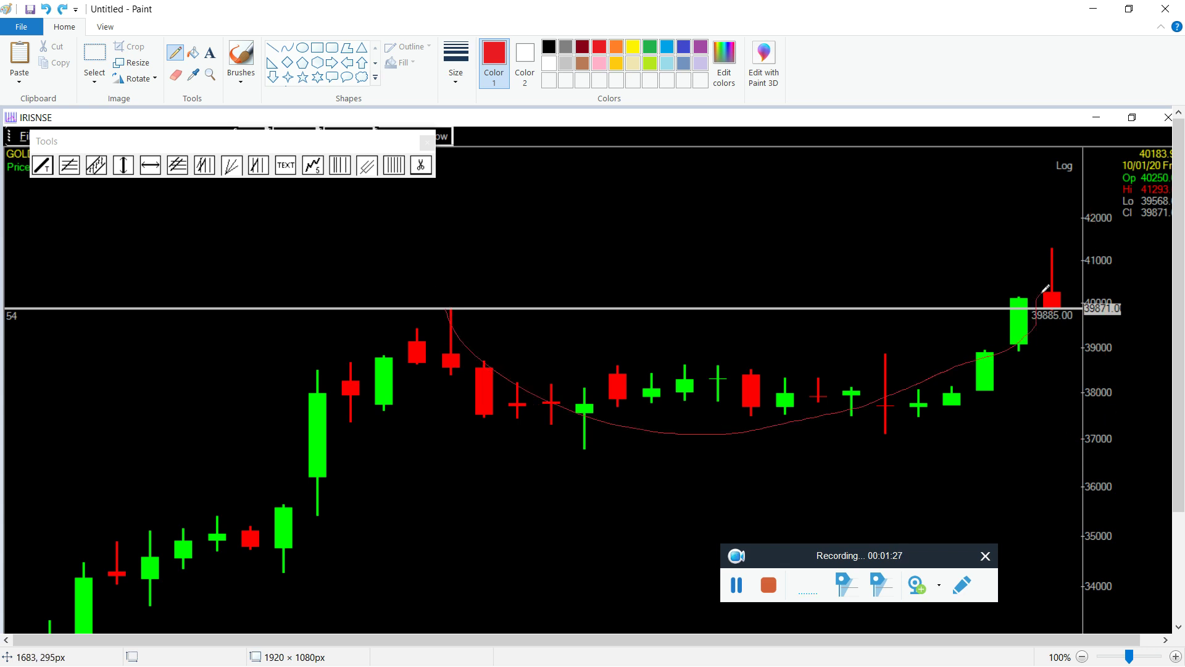
key(ctrl+z)
mouse_move(451, 299)
mouse_down()
mouse_move(984, 293)
mouse_move(1027, 303)
mouse_up()
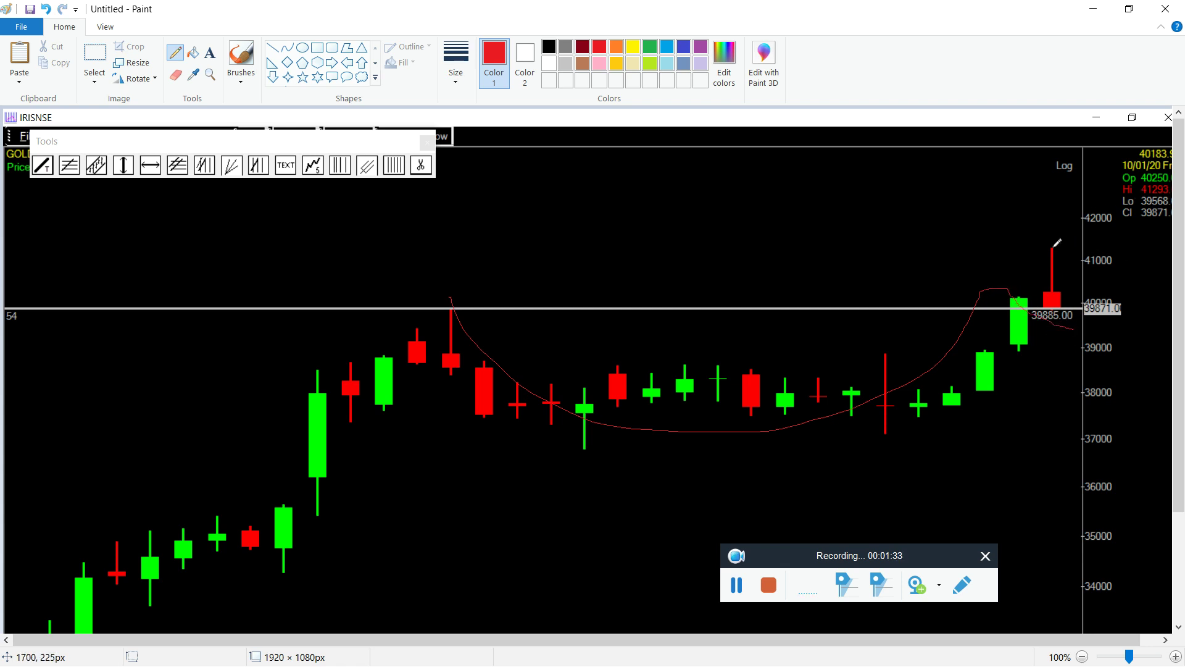
drag(1053, 247, 927, 236)
- Undo the red strokes, make green the drawing colour, and select the Line shape
key(ctrl+z)
key(ctrl+z)
key(ctrl+z)
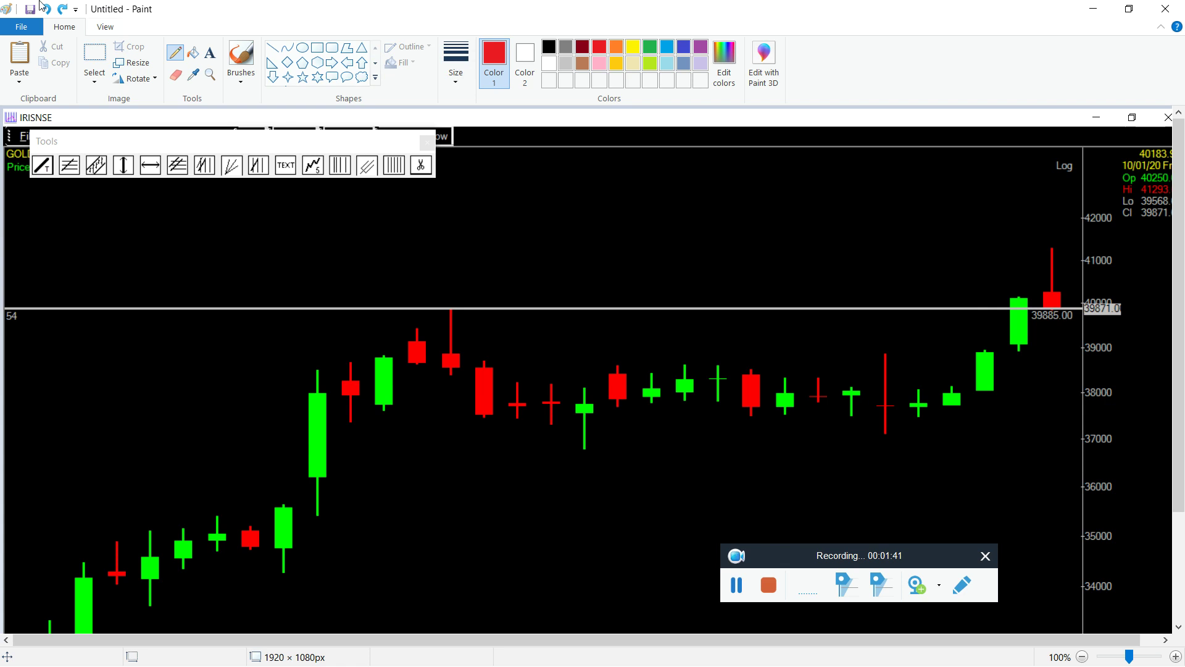
click(316, 47)
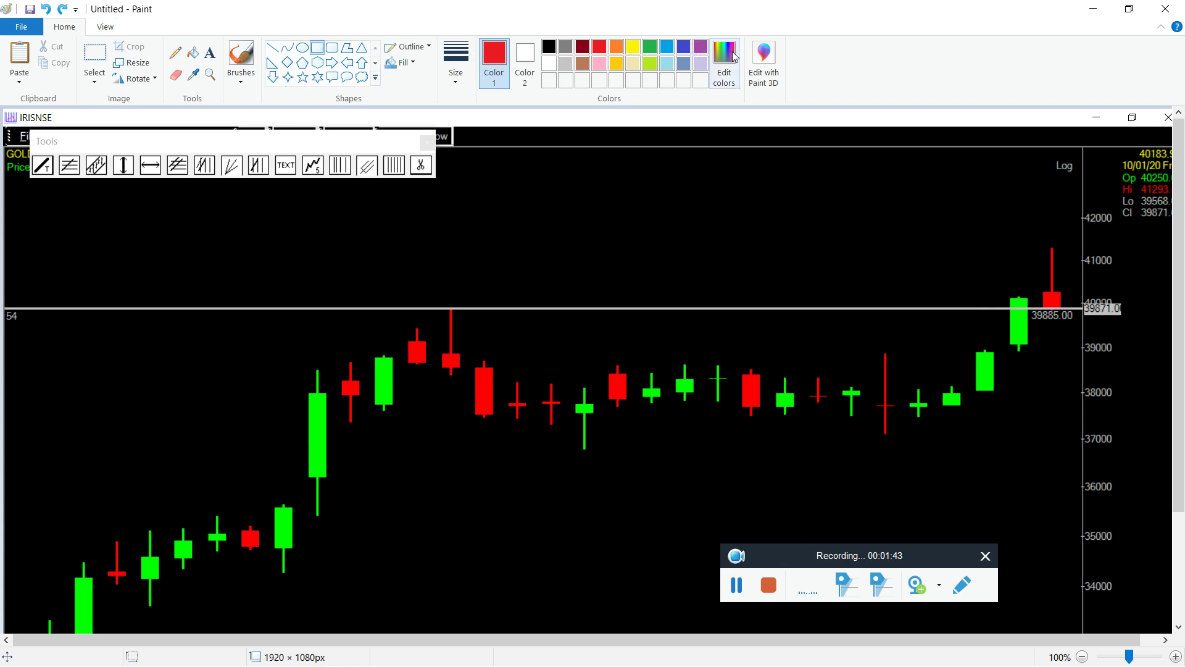
click(650, 48)
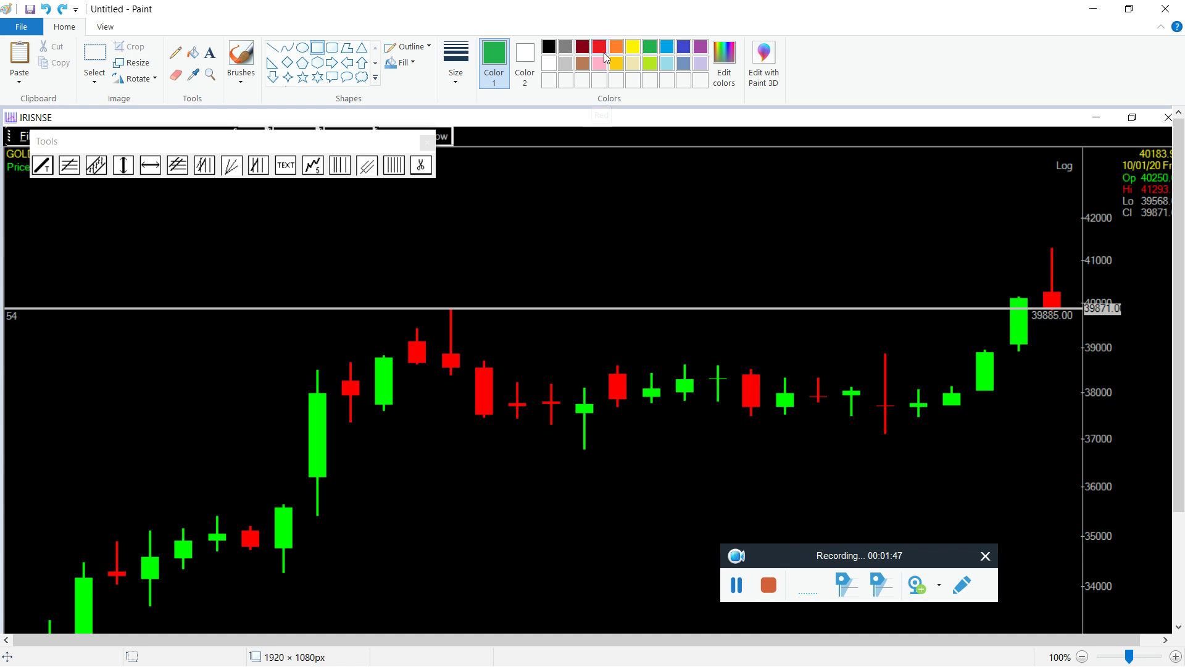
key(alt+Tab)
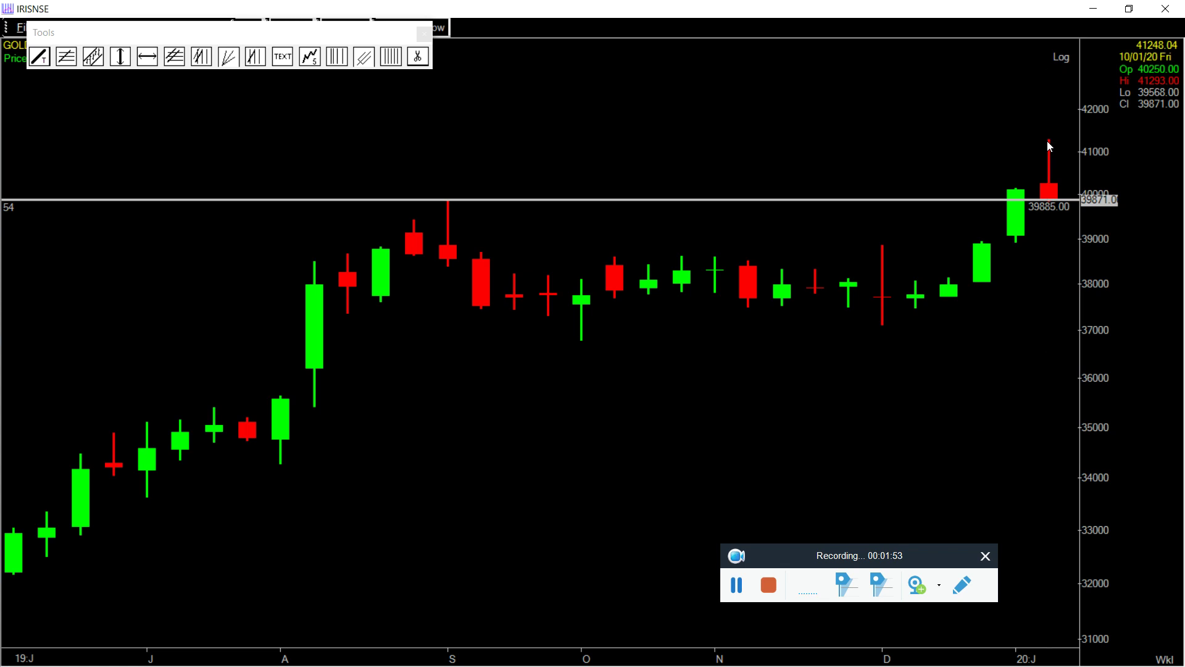
key(alt+Tab)
click(277, 53)
- Draw a green trendline from the wick top and rounded boxes around the 41000–42000 labels and readout
drag(1049, 249, 849, 263)
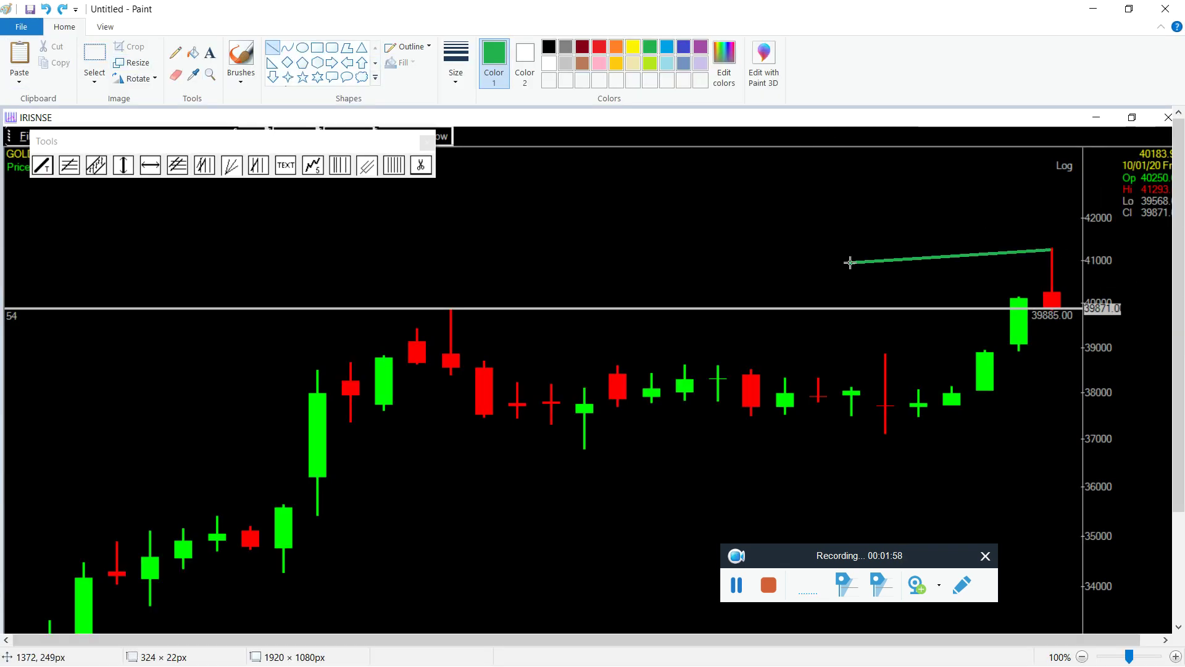
click(318, 50)
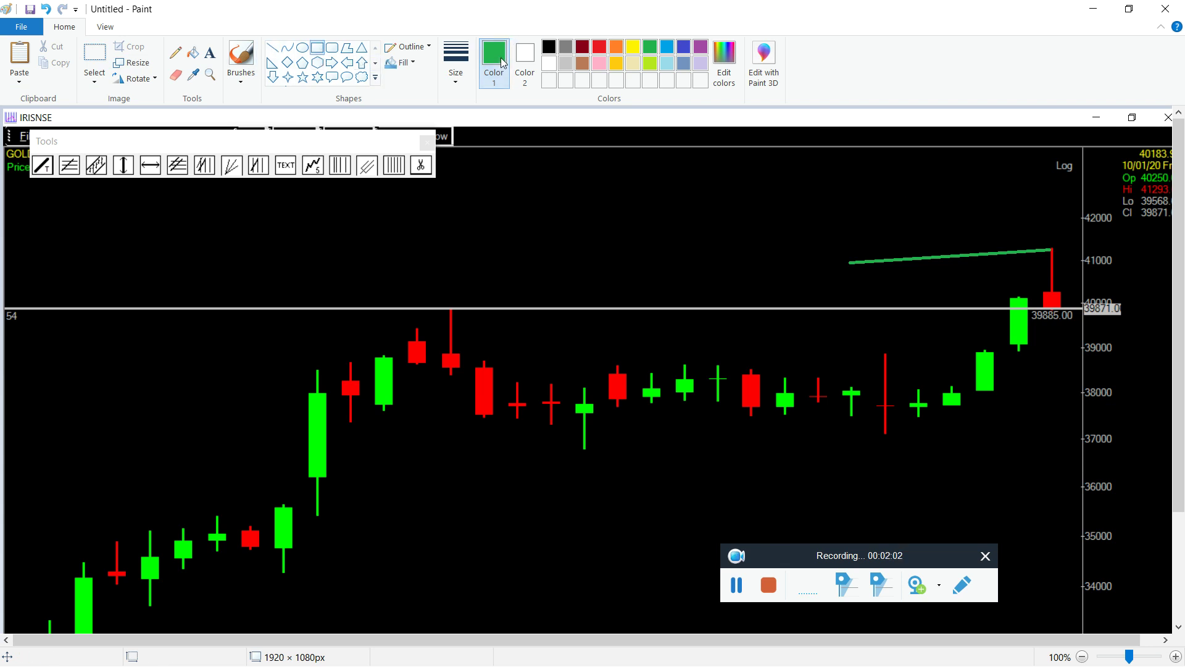
click(331, 48)
drag(1070, 297, 1101, 297)
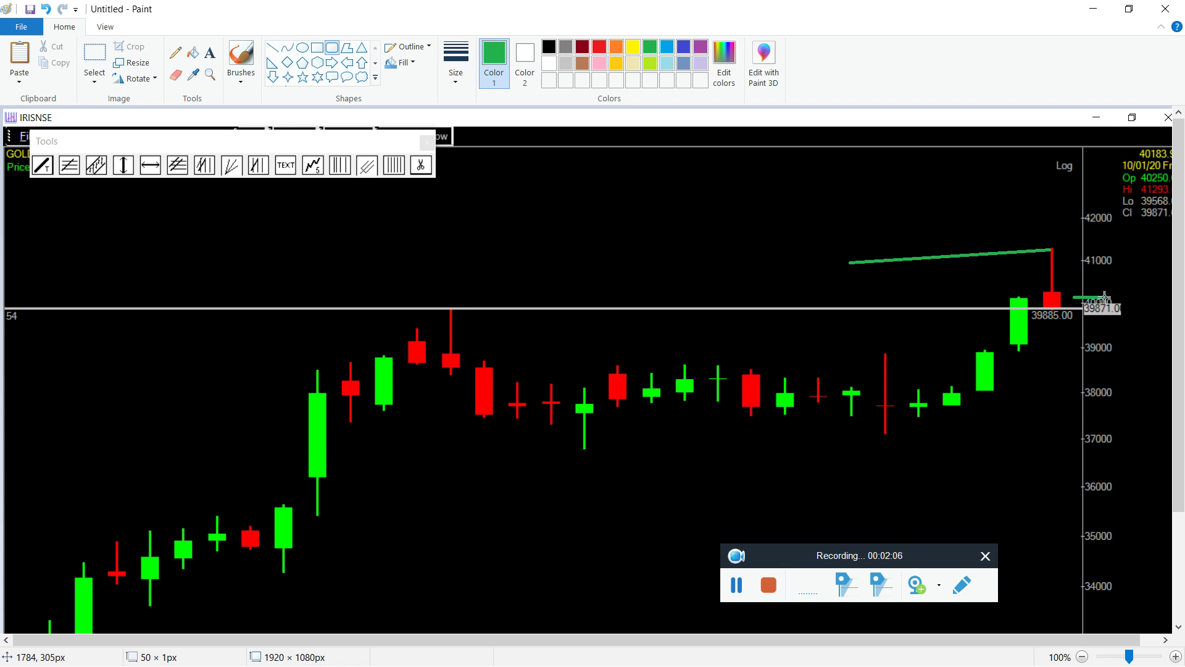
drag(1104, 297, 1098, 210)
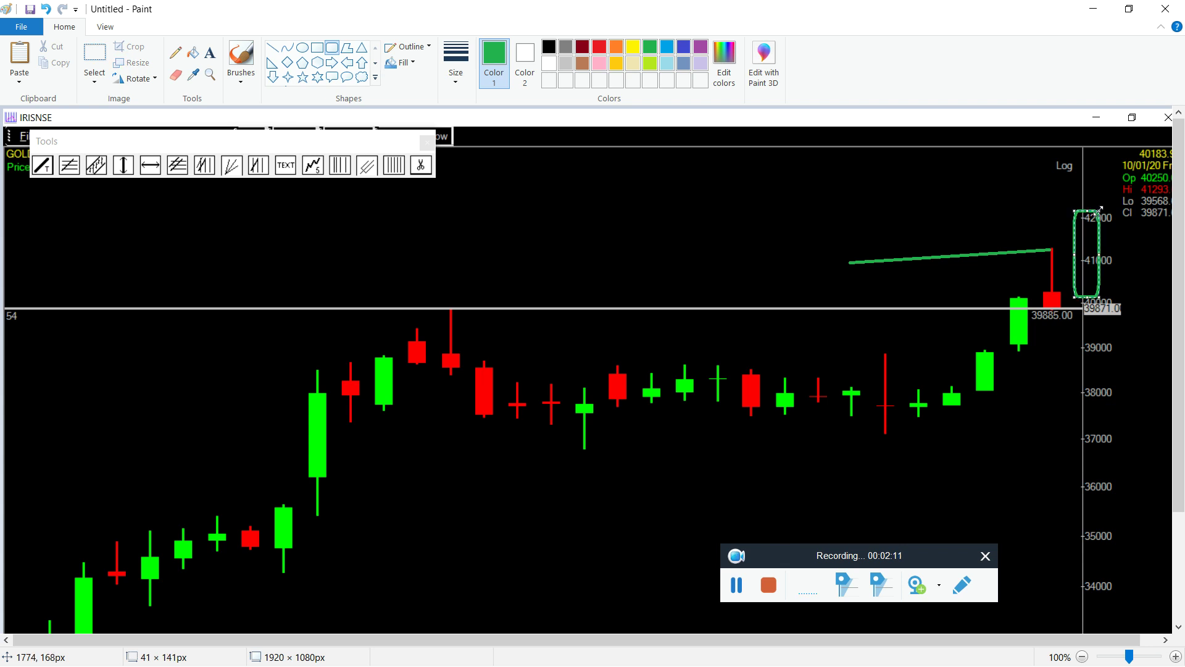
click(1166, 279)
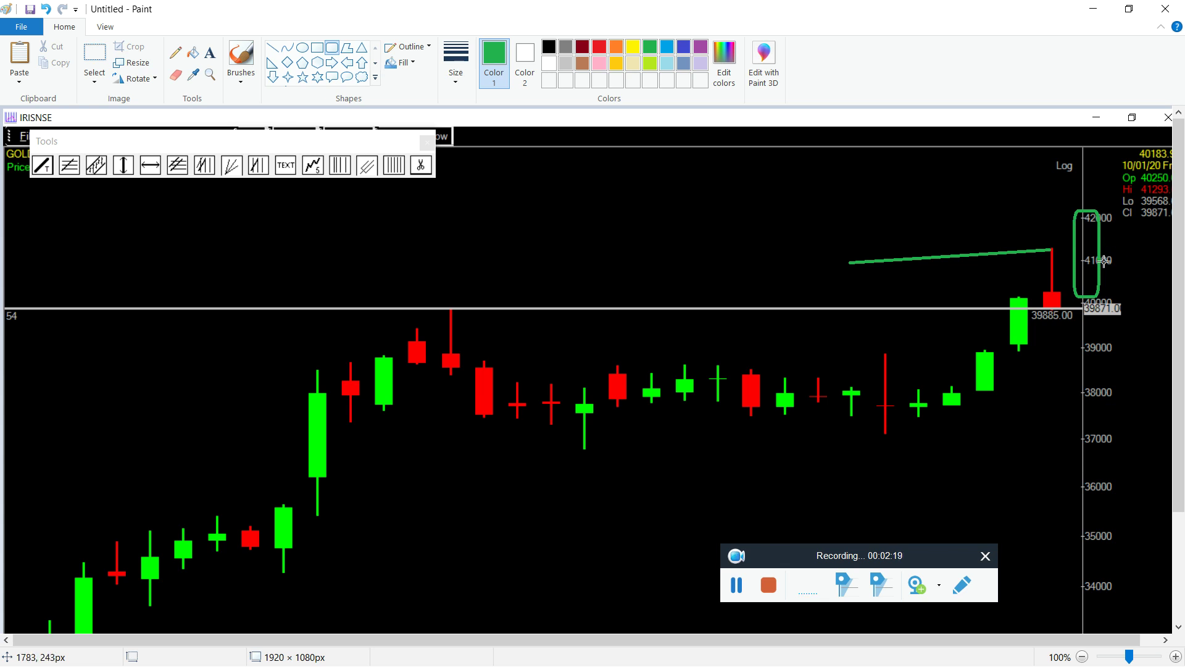
drag(1104, 240, 1133, 194)
- Box the week's high value in red with a connecting red line, then undo the boxes and line
click(1138, 174)
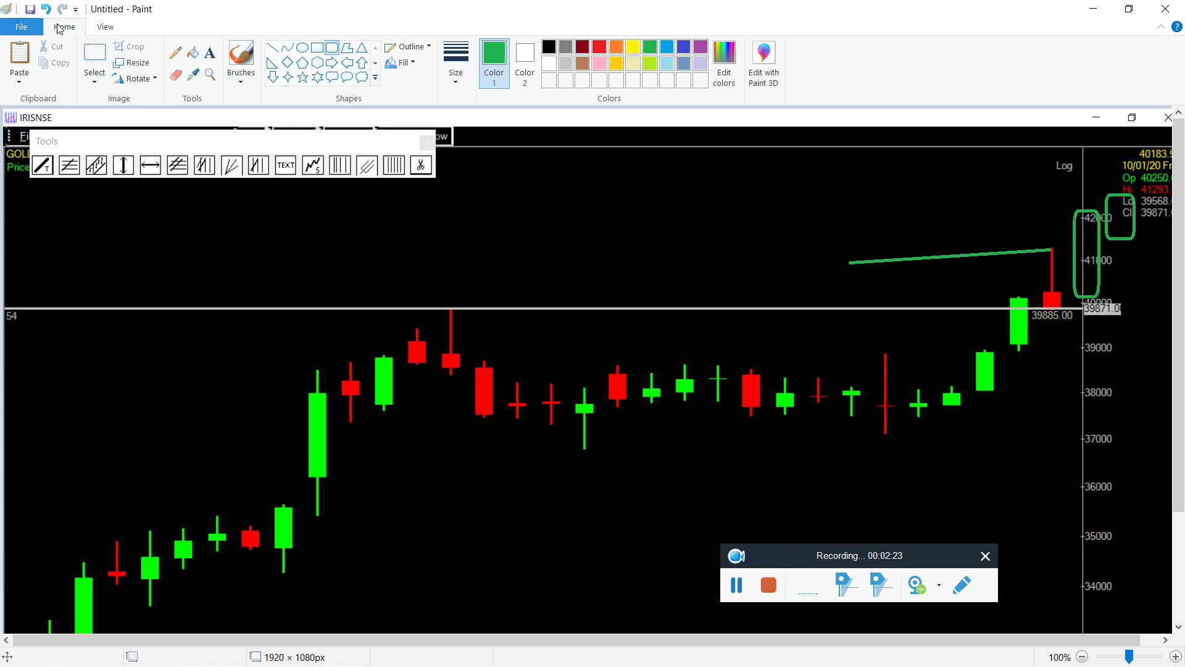
click(599, 50)
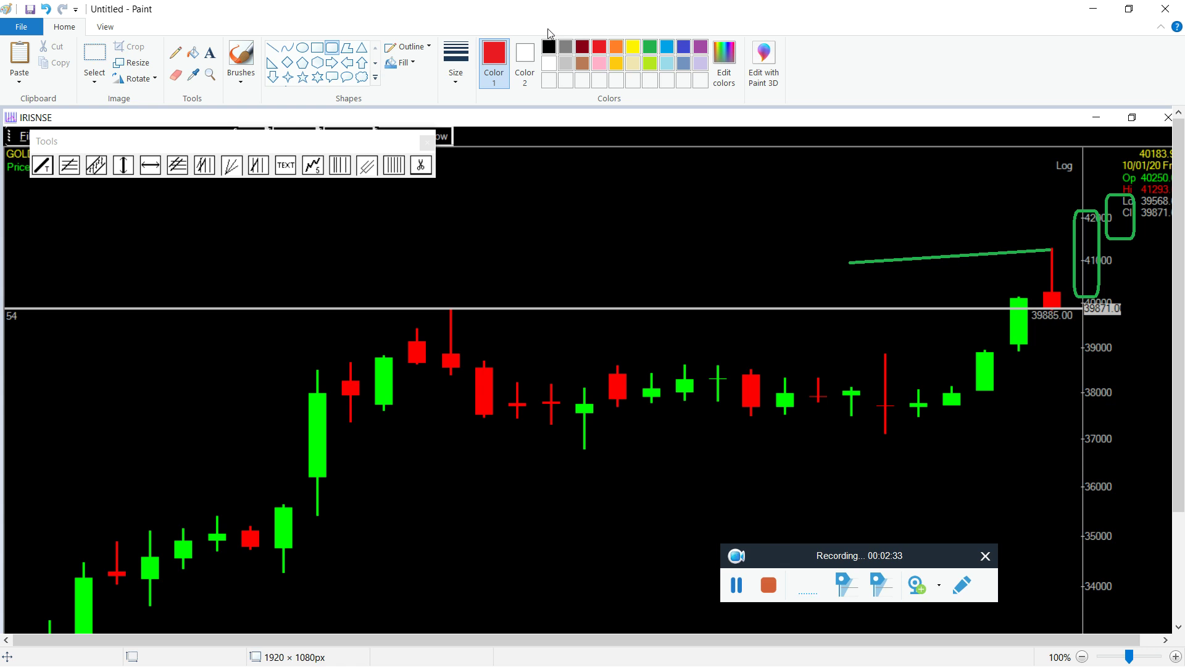
drag(1144, 179, 1160, 206)
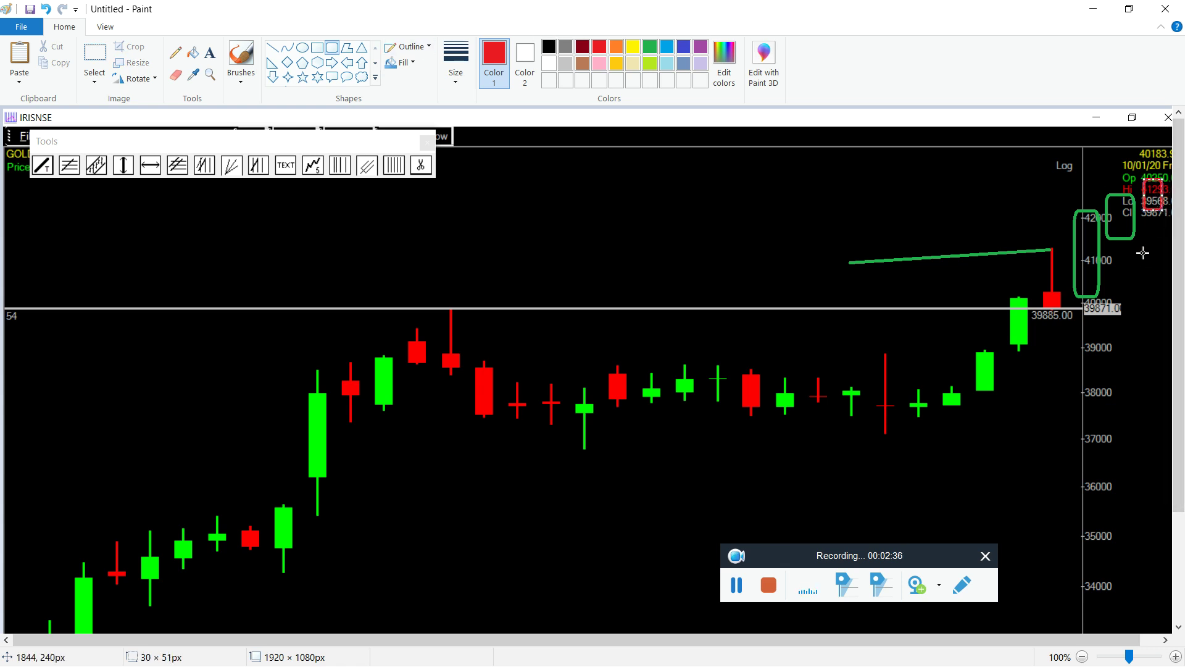
click(272, 48)
drag(1152, 212, 1114, 225)
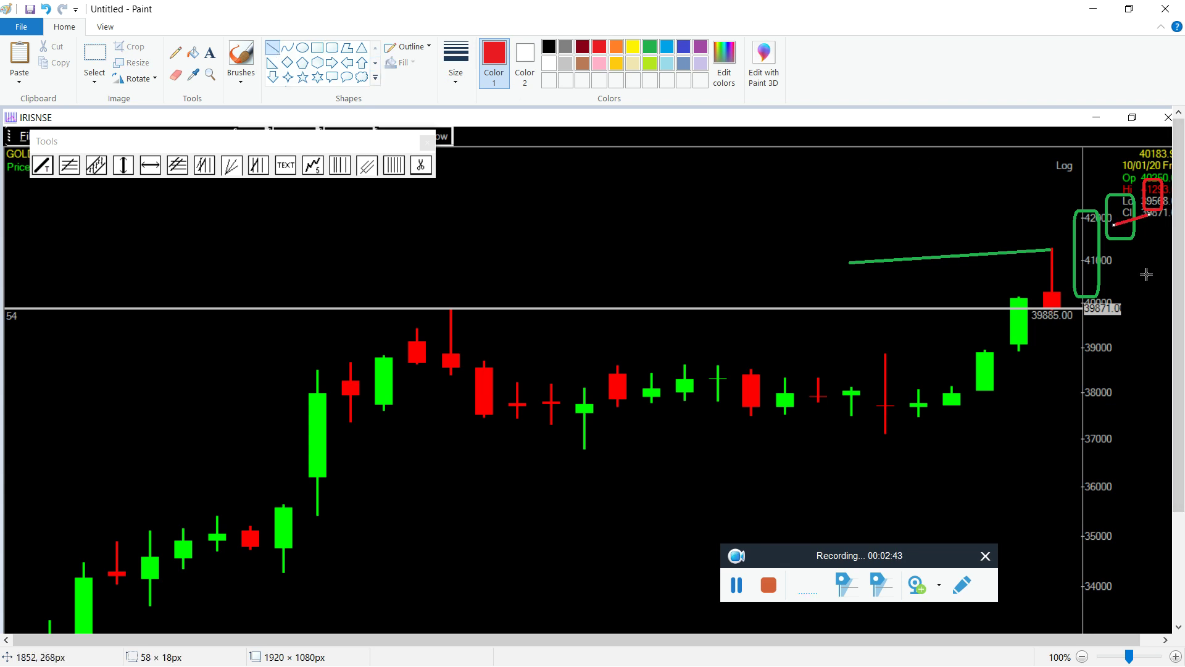
key(ctrl+z)
key(ctrl+z)
key(ctrl+z)
key(ctrl+z)
key(ctrl+z)
- Try a short red line near the high and a red box over the price axis, undoing both
drag(1050, 246, 998, 251)
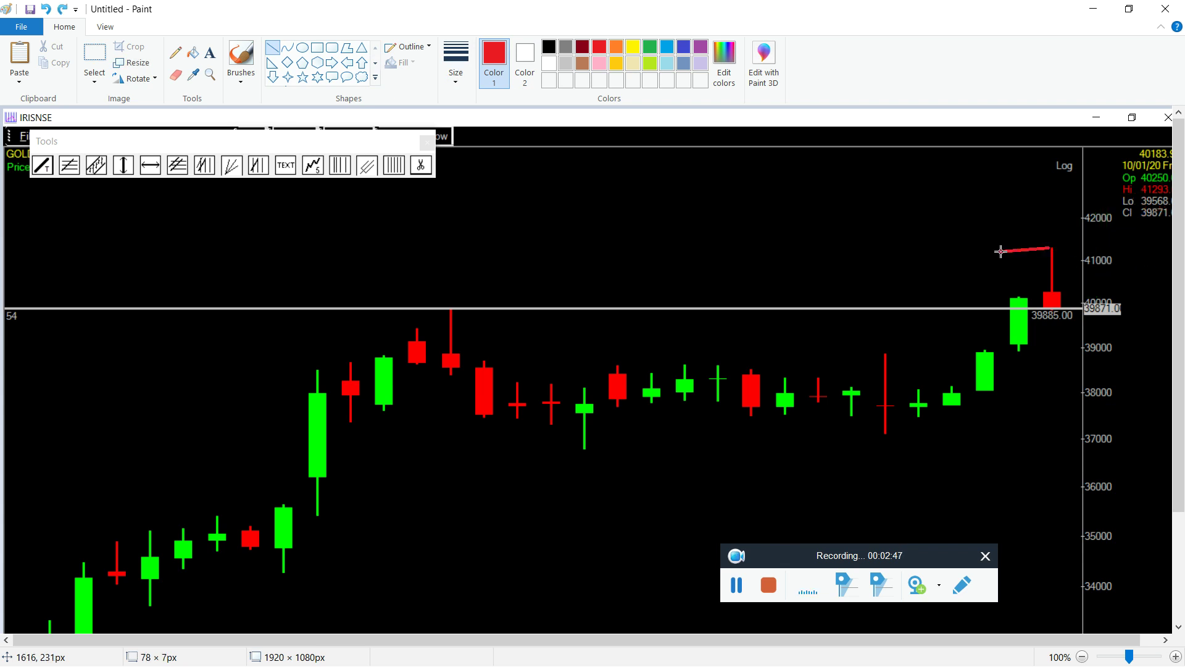
key(ctrl+z)
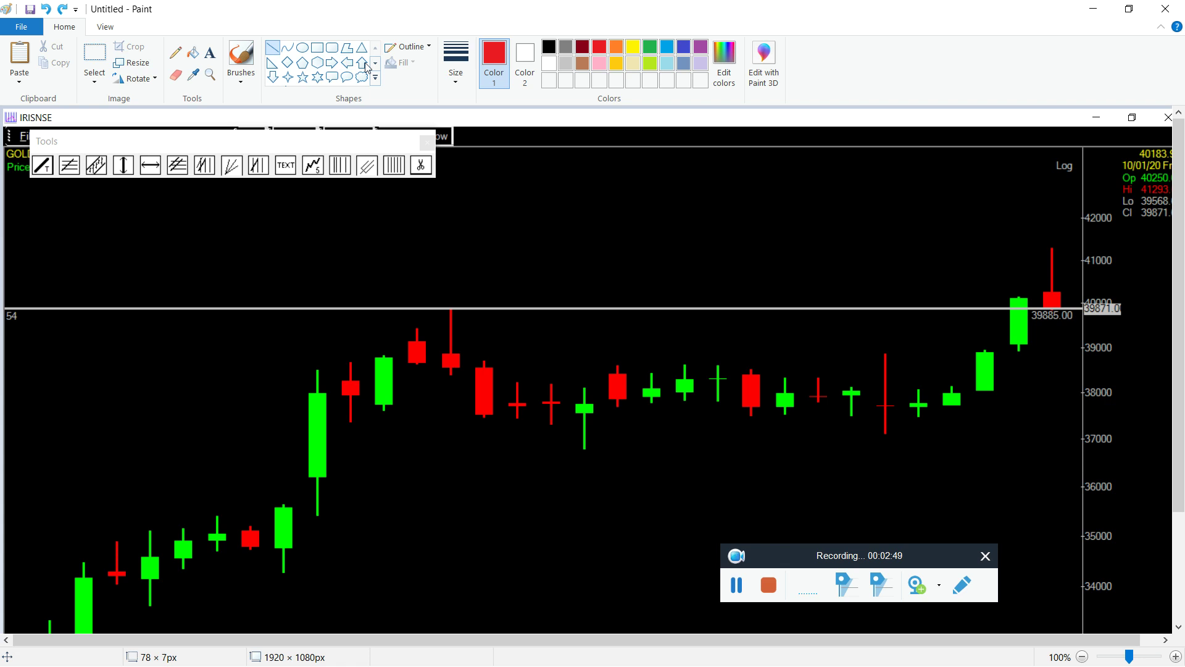
click(316, 47)
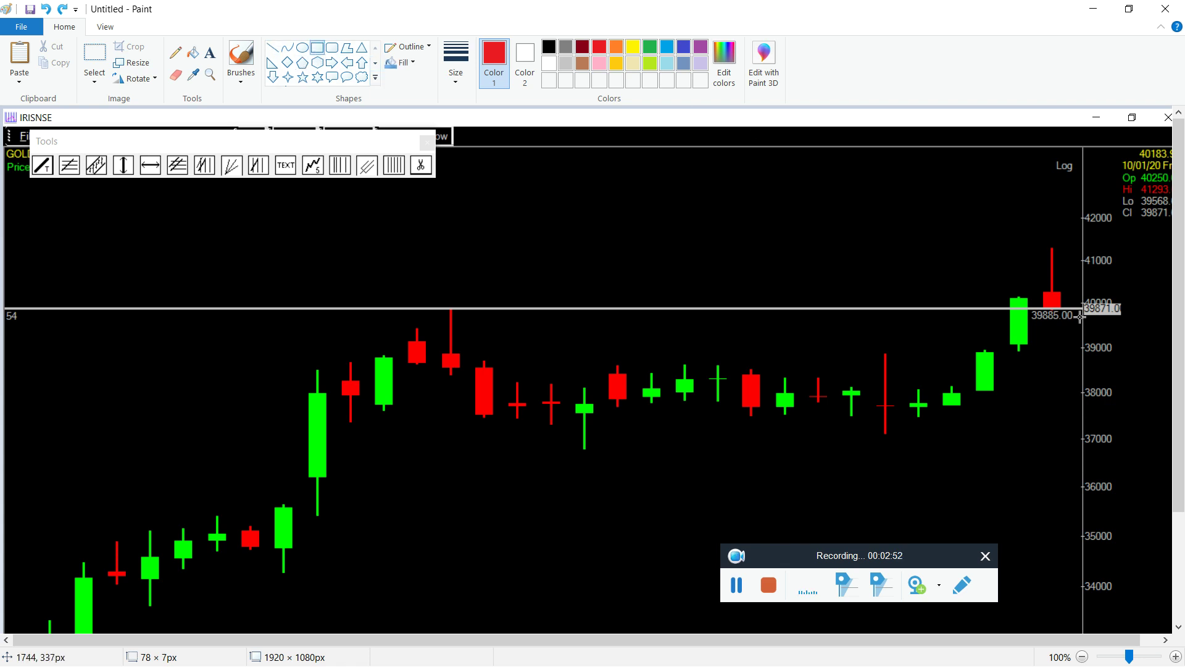
drag(1079, 301, 1100, 361)
key(ctrl+z)
- Draw a green trendline up the rising candles with a short red stroke down from its top
click(273, 47)
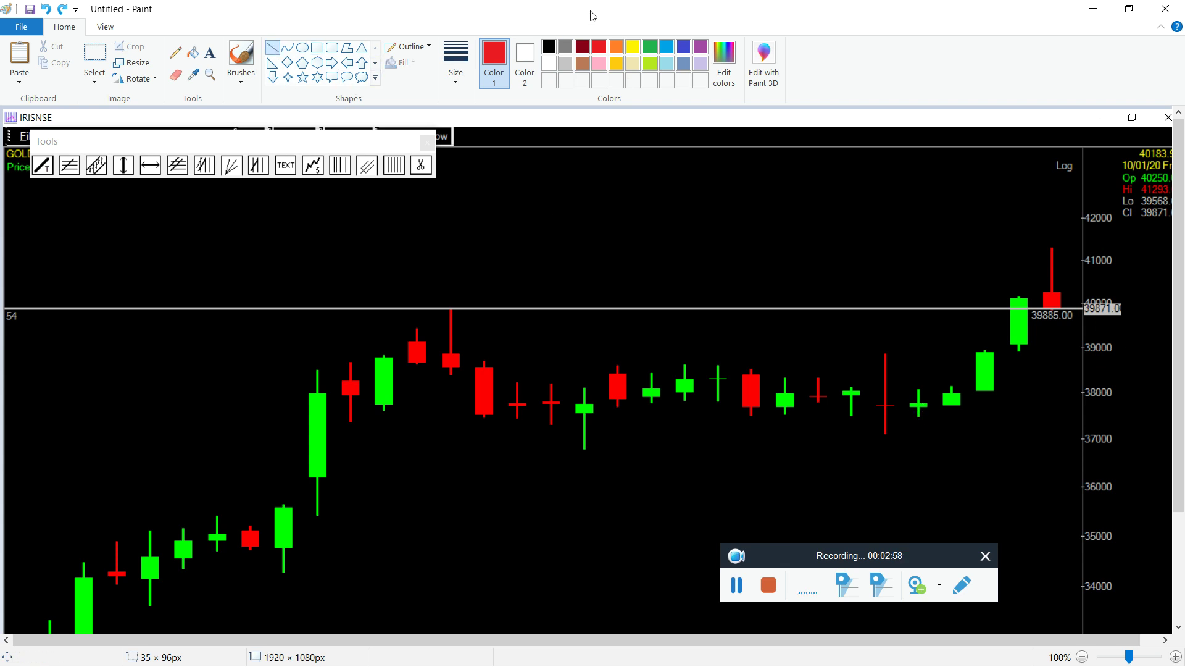
click(649, 46)
drag(921, 422, 1038, 285)
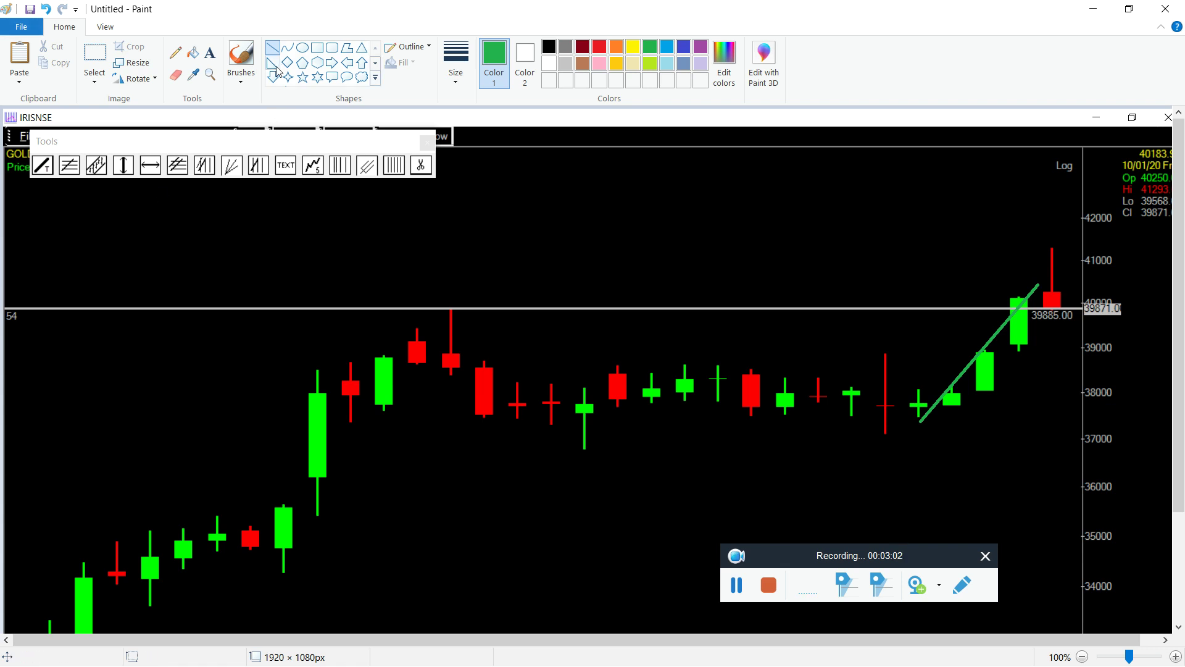
click(600, 47)
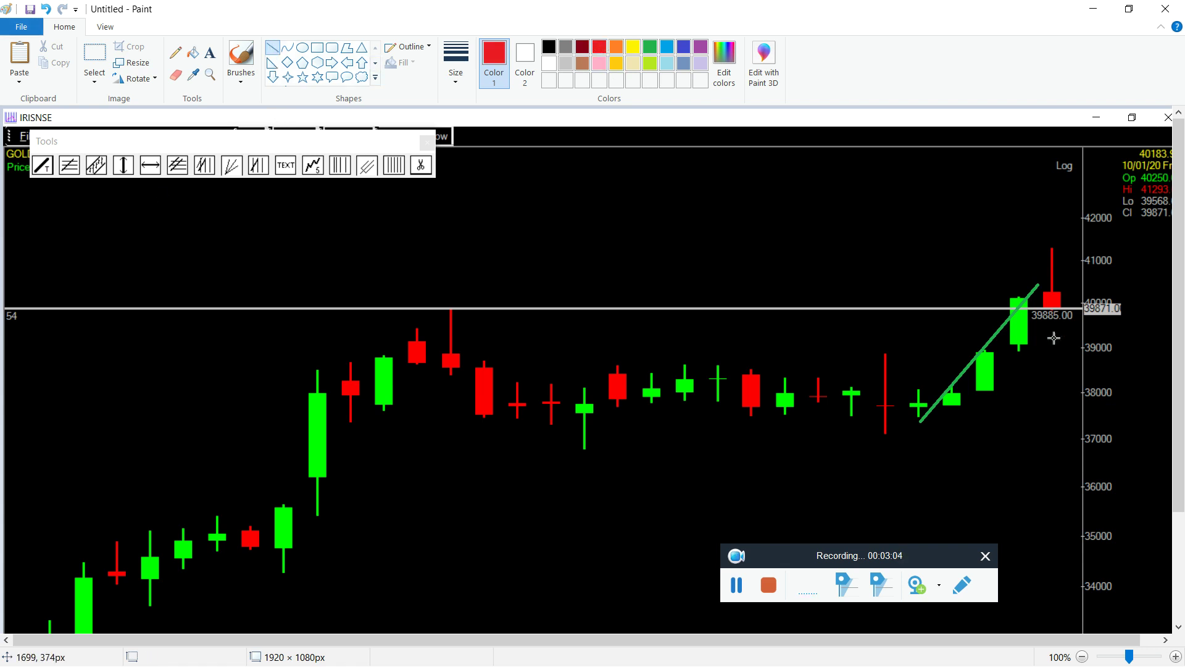
drag(1042, 283, 1061, 322)
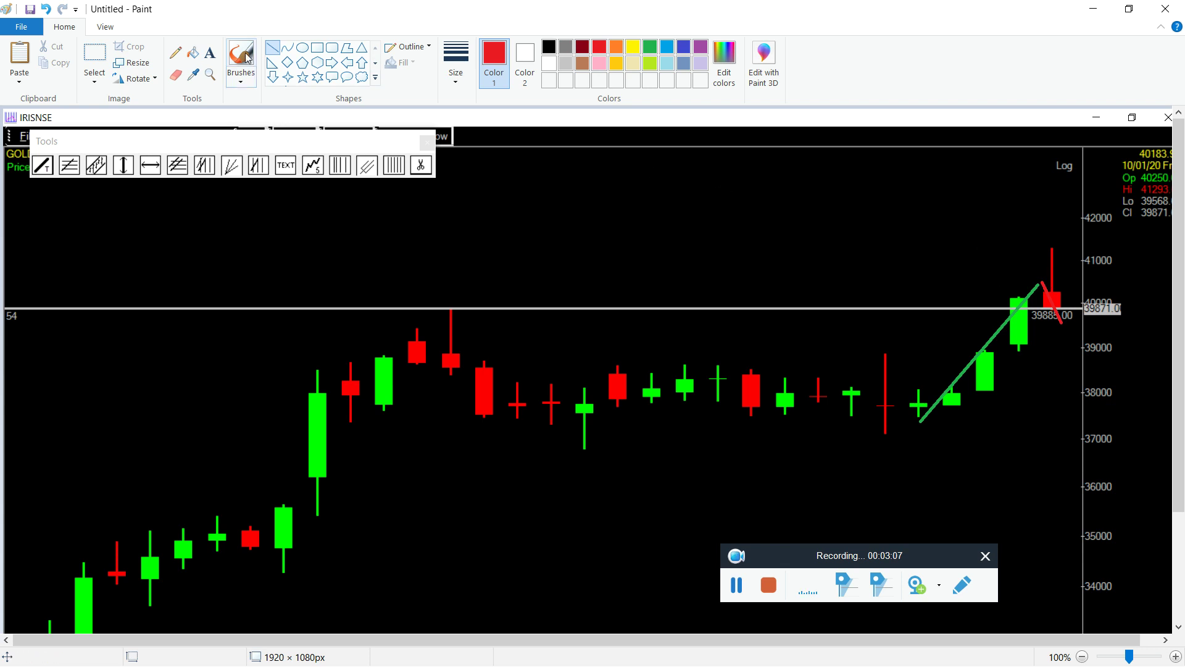
drag(915, 260, 1006, 364)
key(ctrl+z)
key(alt+Tab)
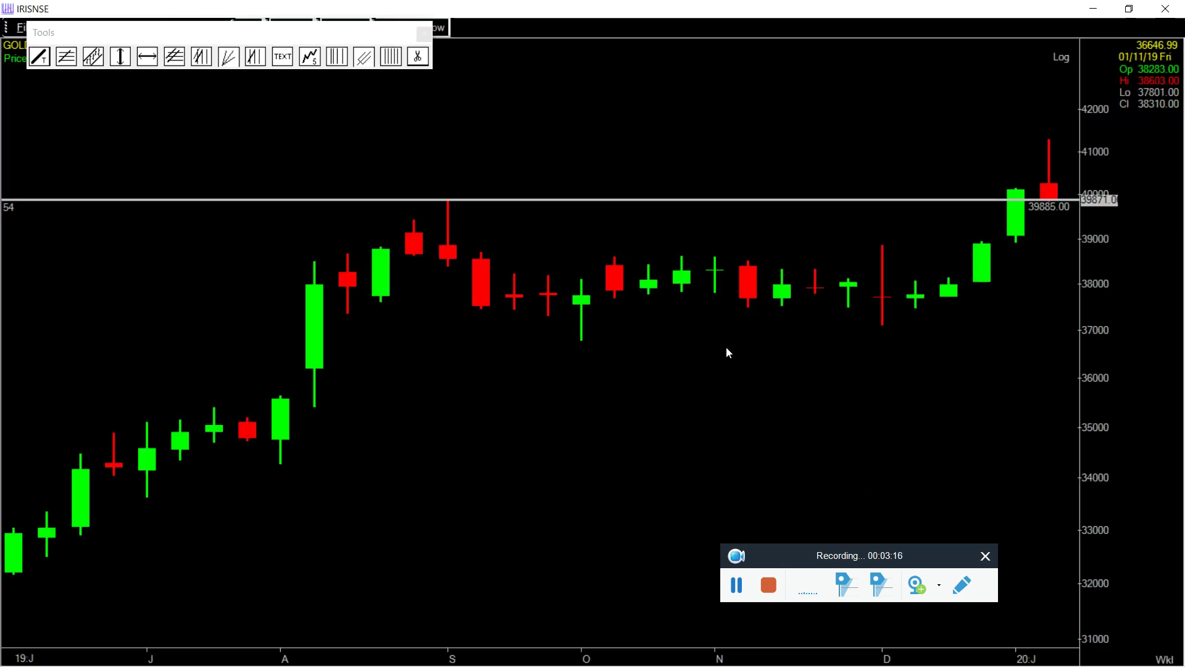
- Add the Chande Momentum Oscillator study to the gold weekly chart
click(339, 57)
key(Down)
key(Down)
key(Down)
key(Down)
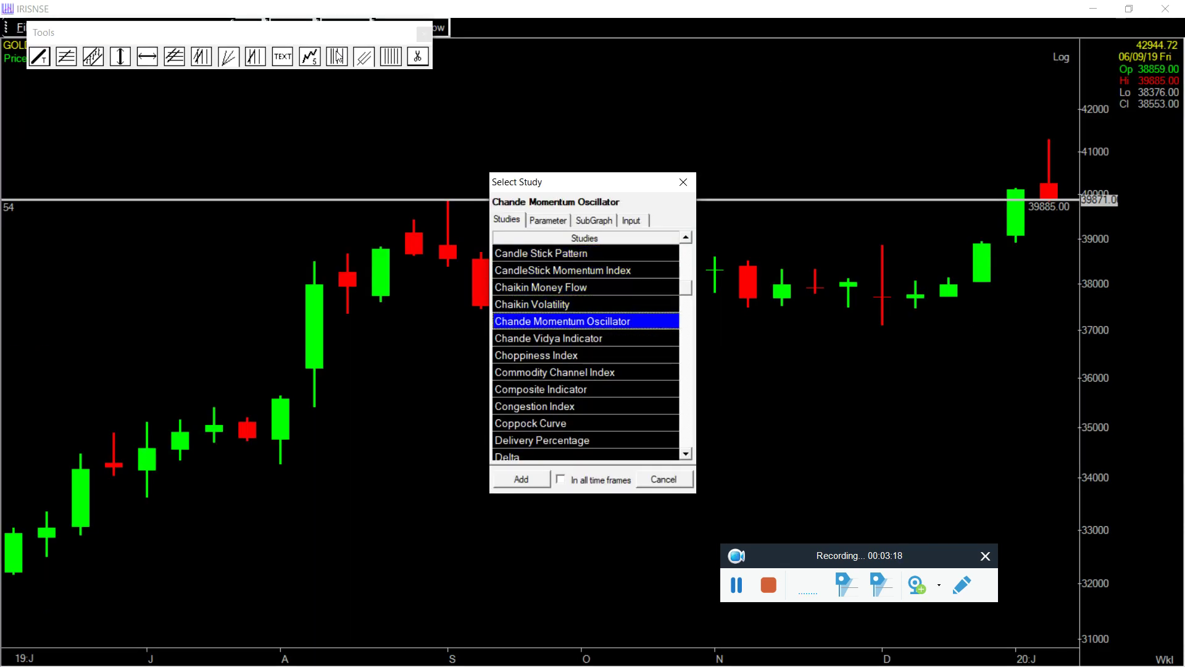
key(Return)
- Zoom out to more weekly candles, check the CMO value at 13-09-2019, and move the tools palette aside
key(minus)
key(minus)
key(minus)
key(minus)
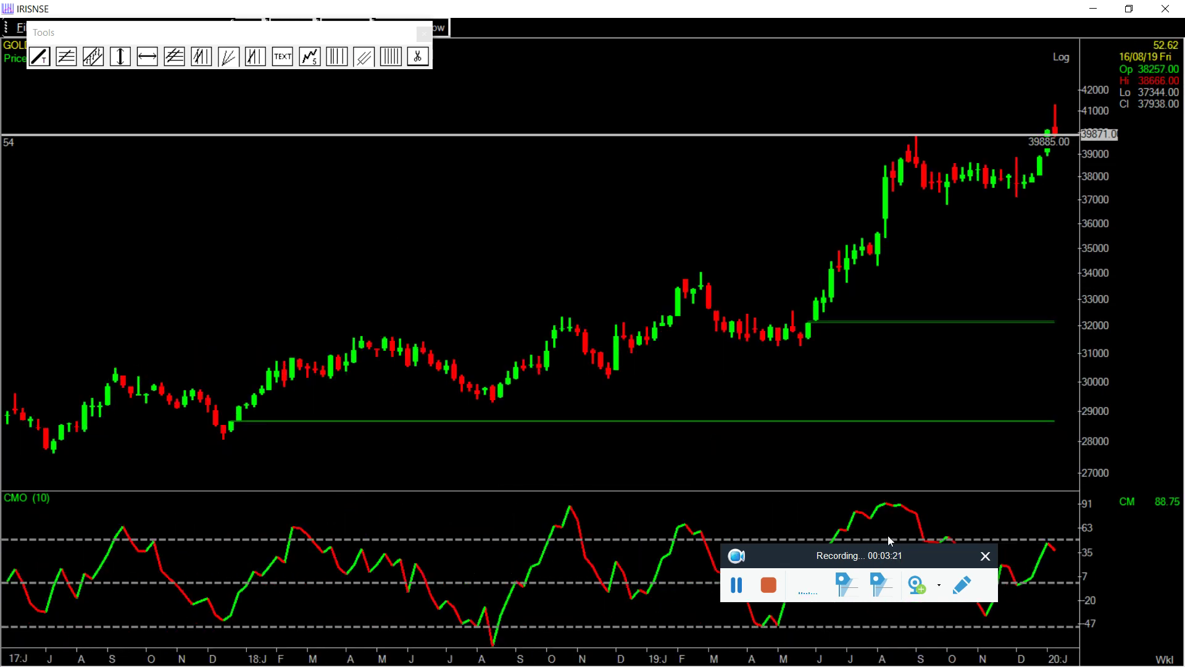
drag(914, 564, 363, 578)
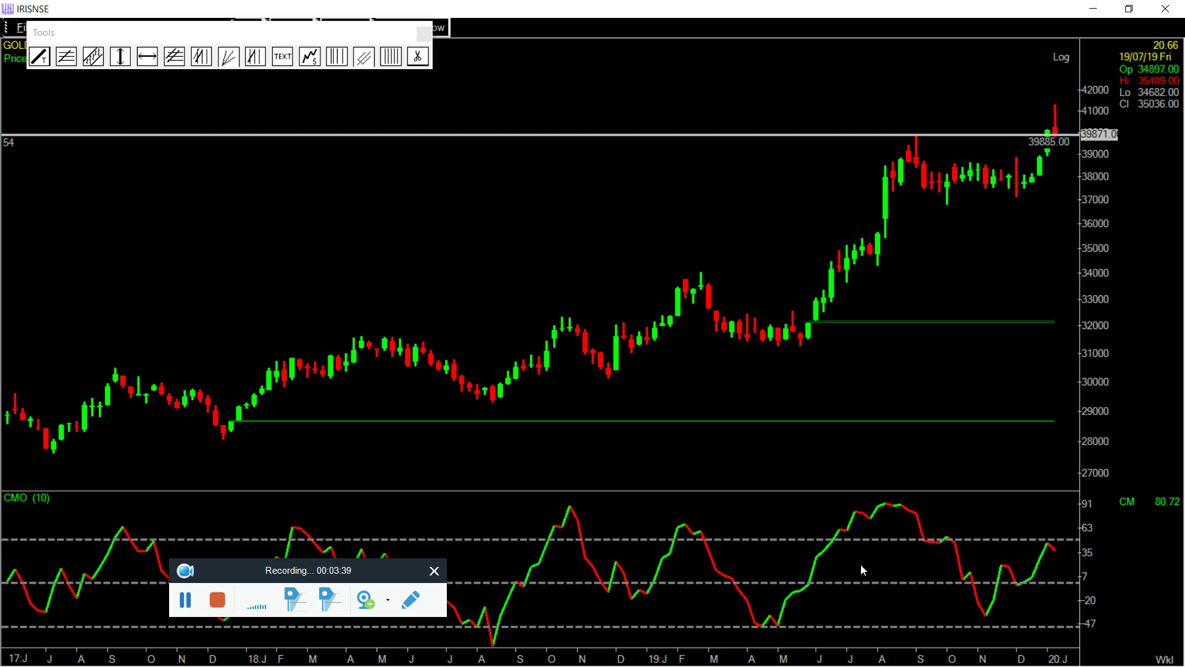
click(835, 542)
click(930, 551)
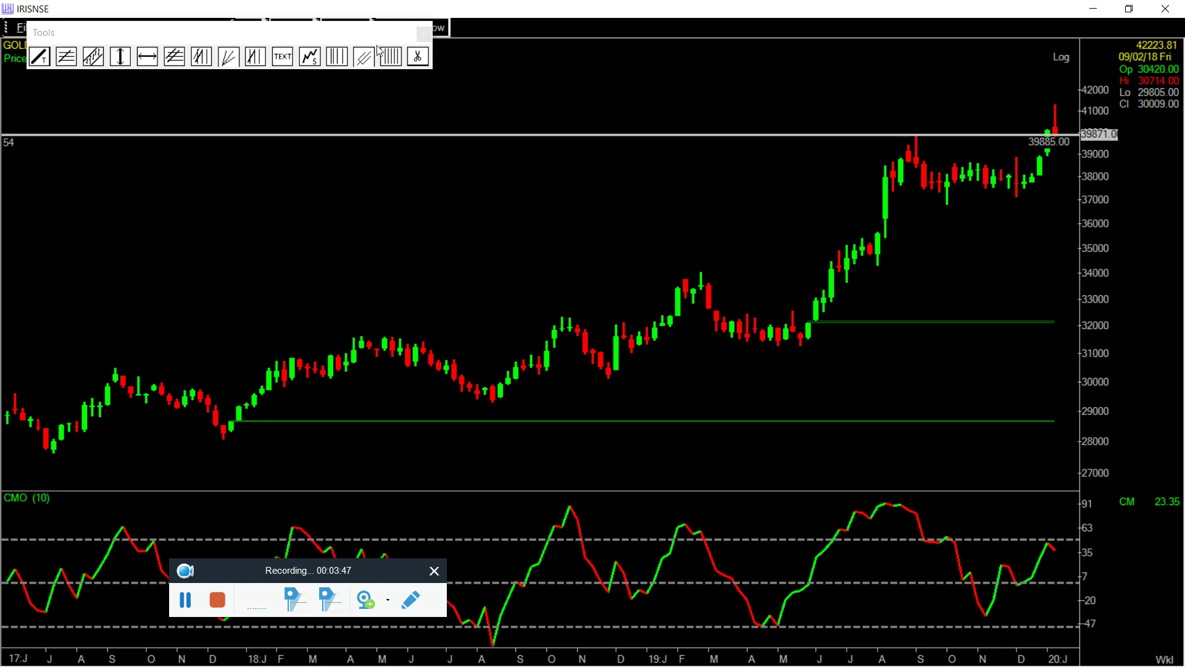
drag(377, 50, 350, 86)
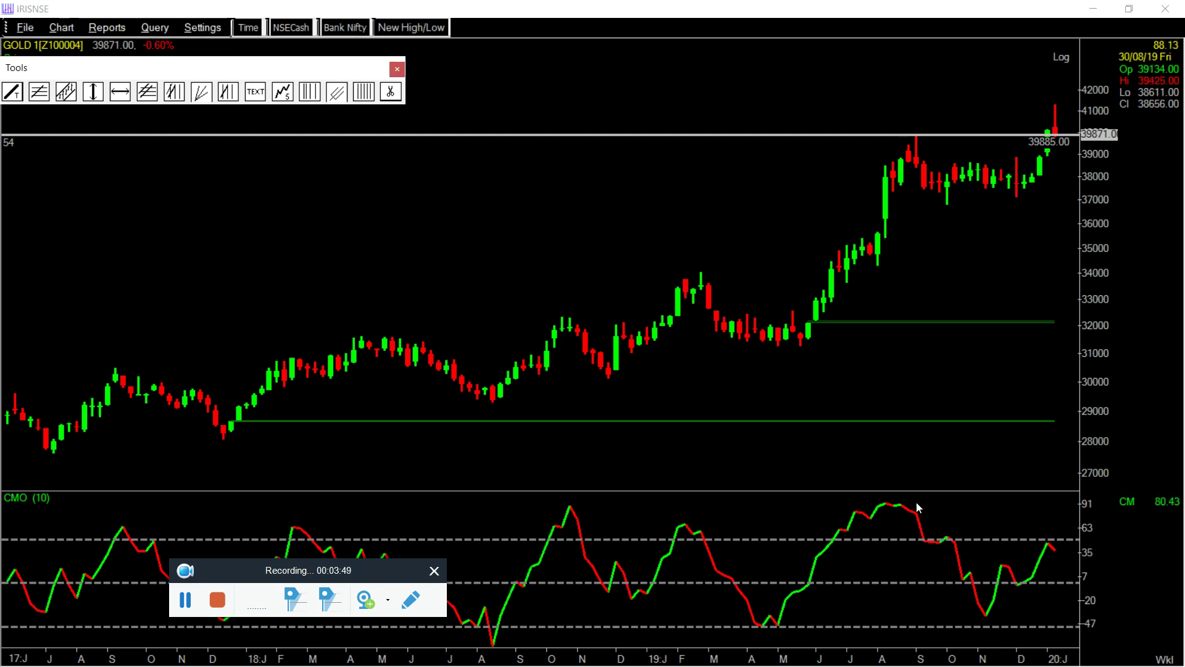
- Check a crosshair readout, then zoom in to show March 2018 through January 2020
click(834, 535)
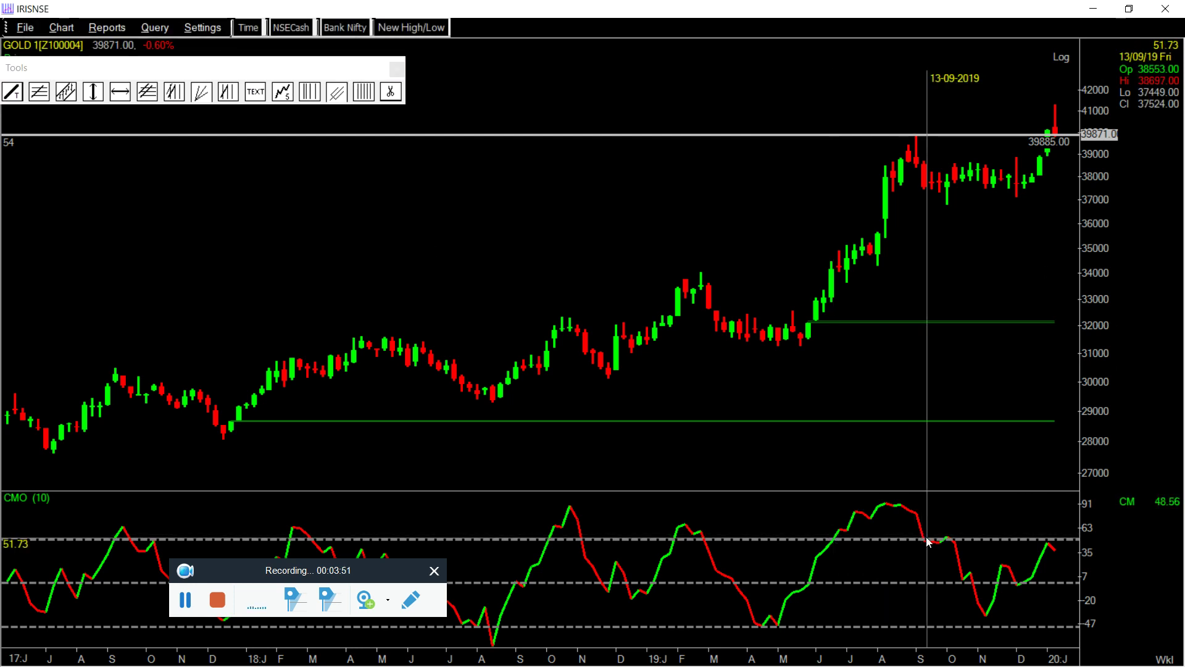
click(830, 536)
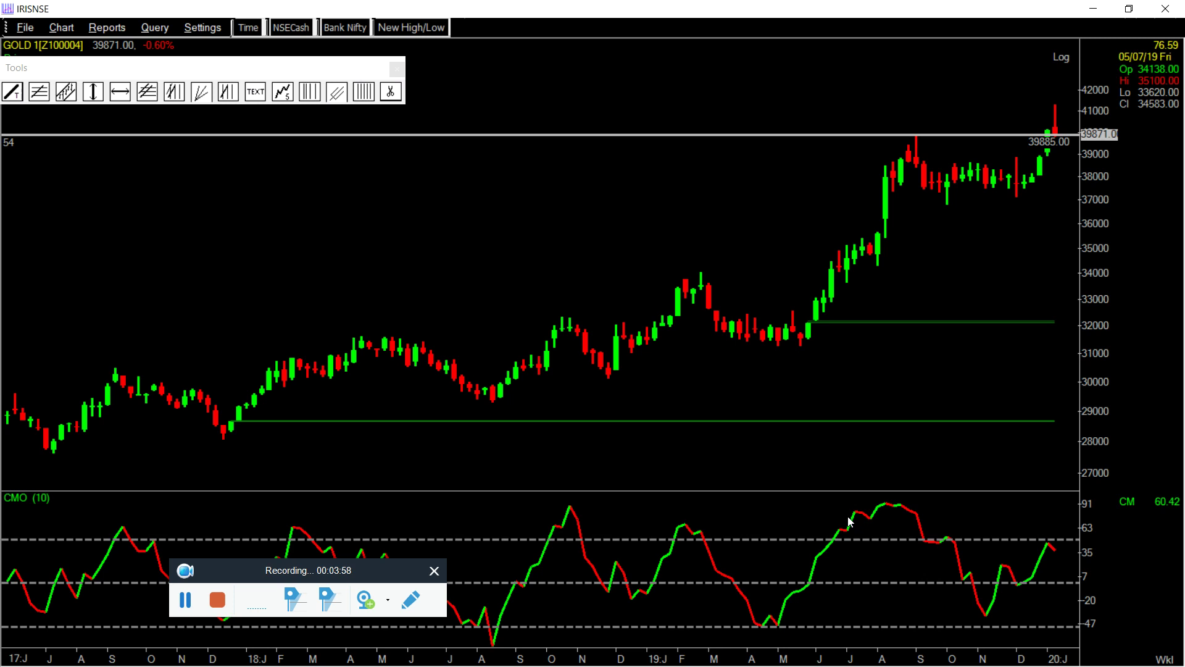
scroll(1058, 119, up, 2)
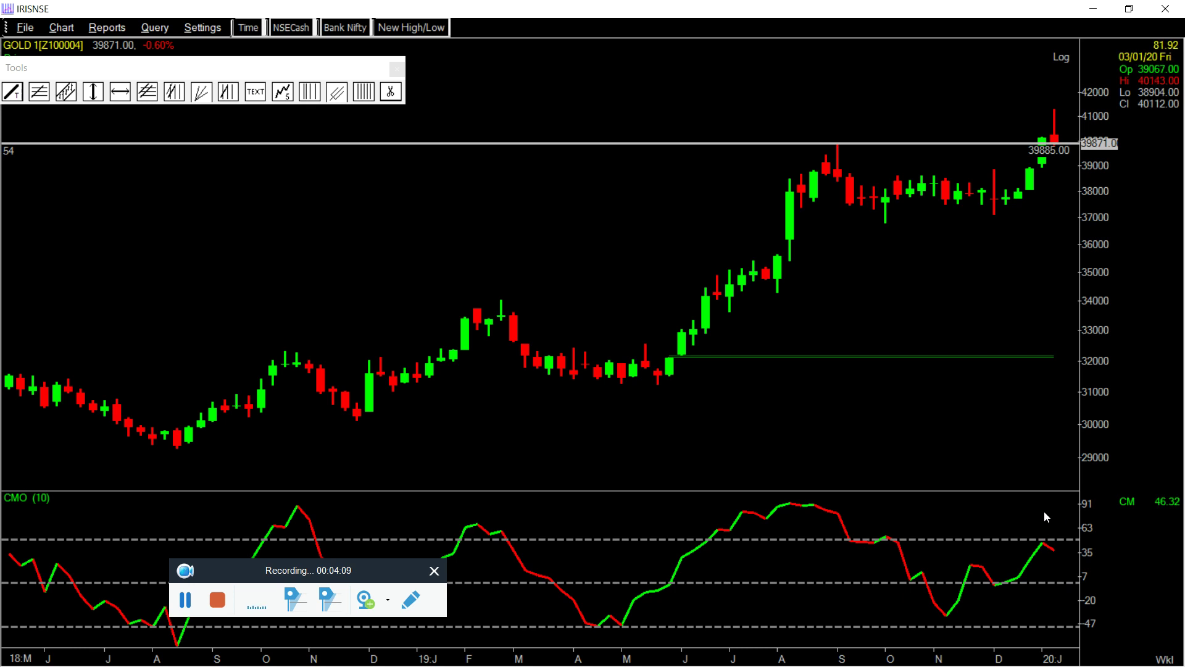
- Paste the chart capture with its CMO pane into Paint and draw a green line along the CMO's latest rise
key(alt+Tab)
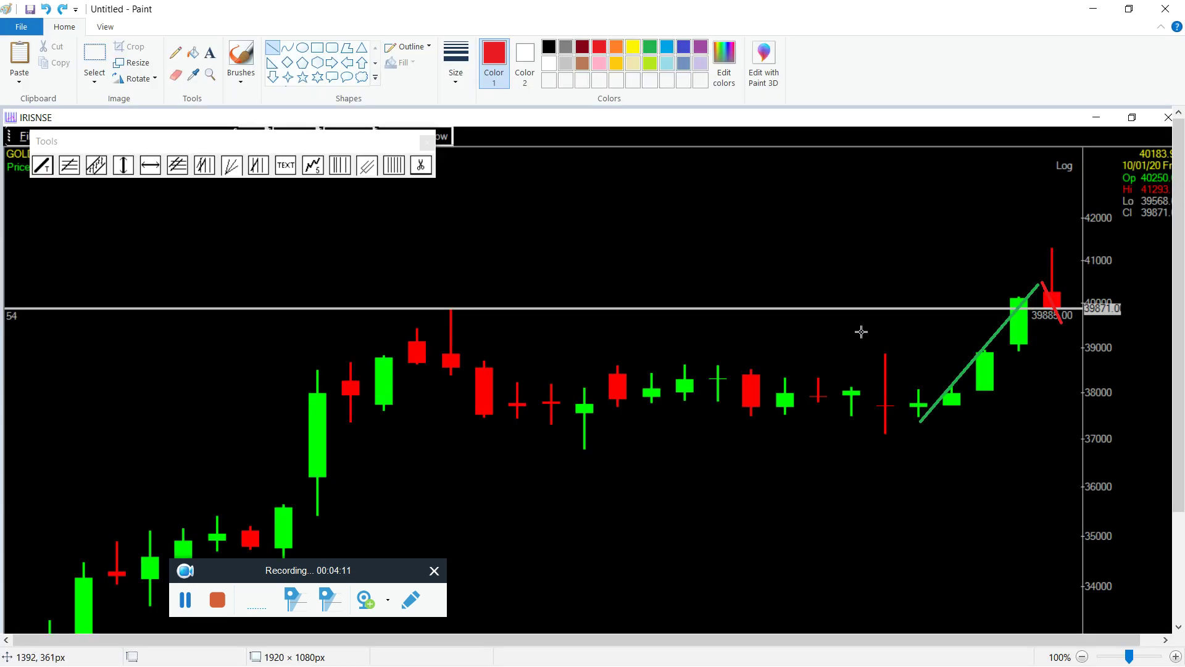
key(ctrl+v)
scroll(864, 419, down, 3)
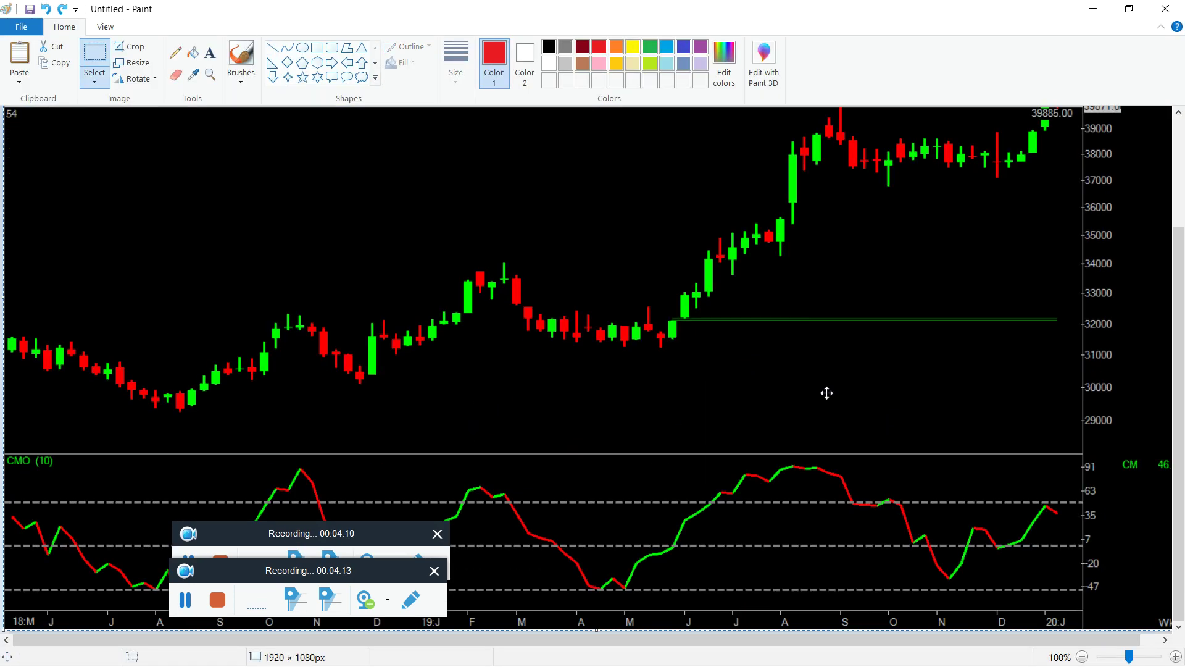
click(271, 47)
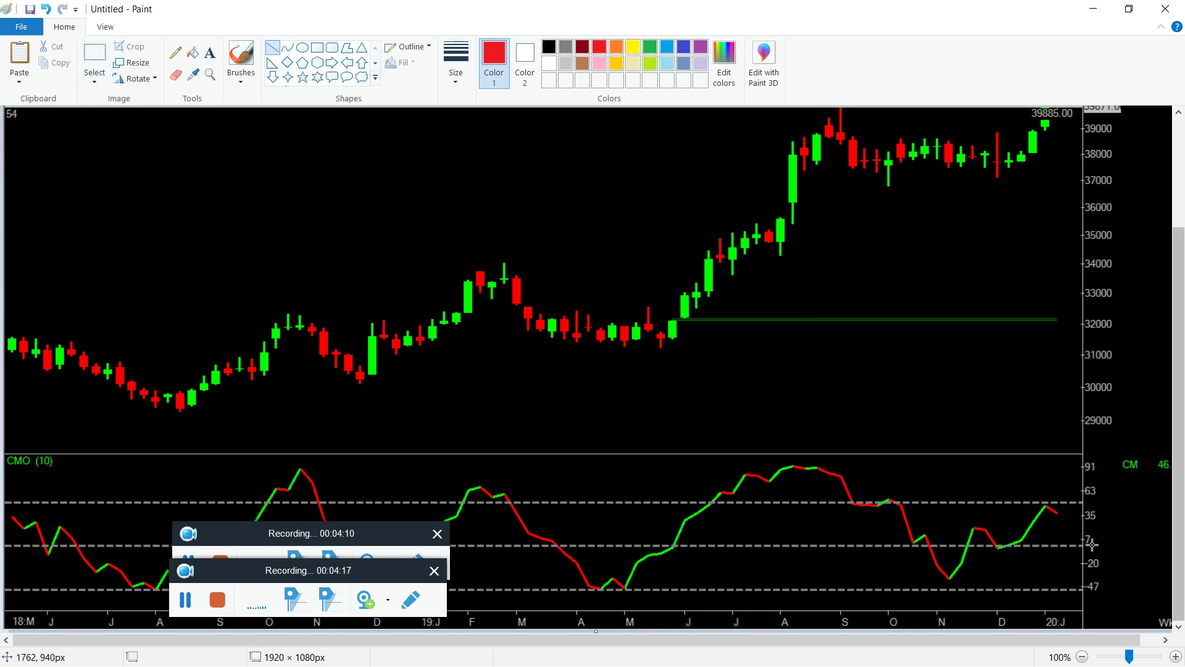
click(649, 47)
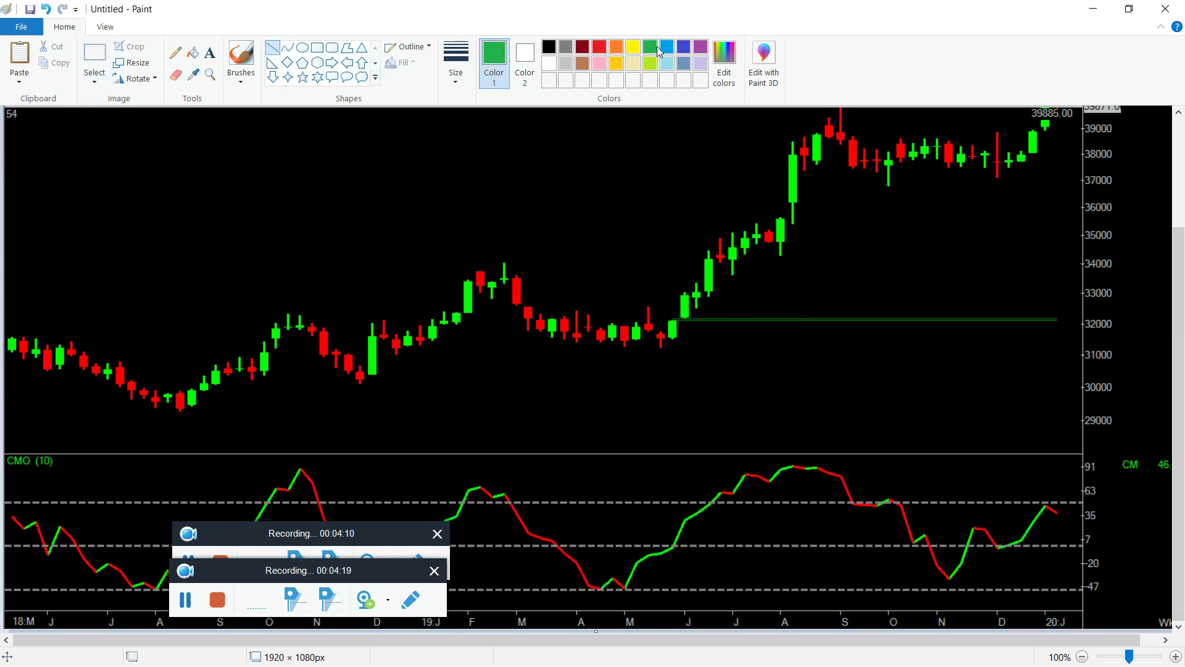
scroll(1037, 240, up, 3)
scroll(1050, 259, down, 3)
drag(1058, 517, 1069, 473)
- Return to the IRISNSE Gold weekly chart, open the GOLD 1 user notes, then cancel them unchanged
key(alt+Tab)
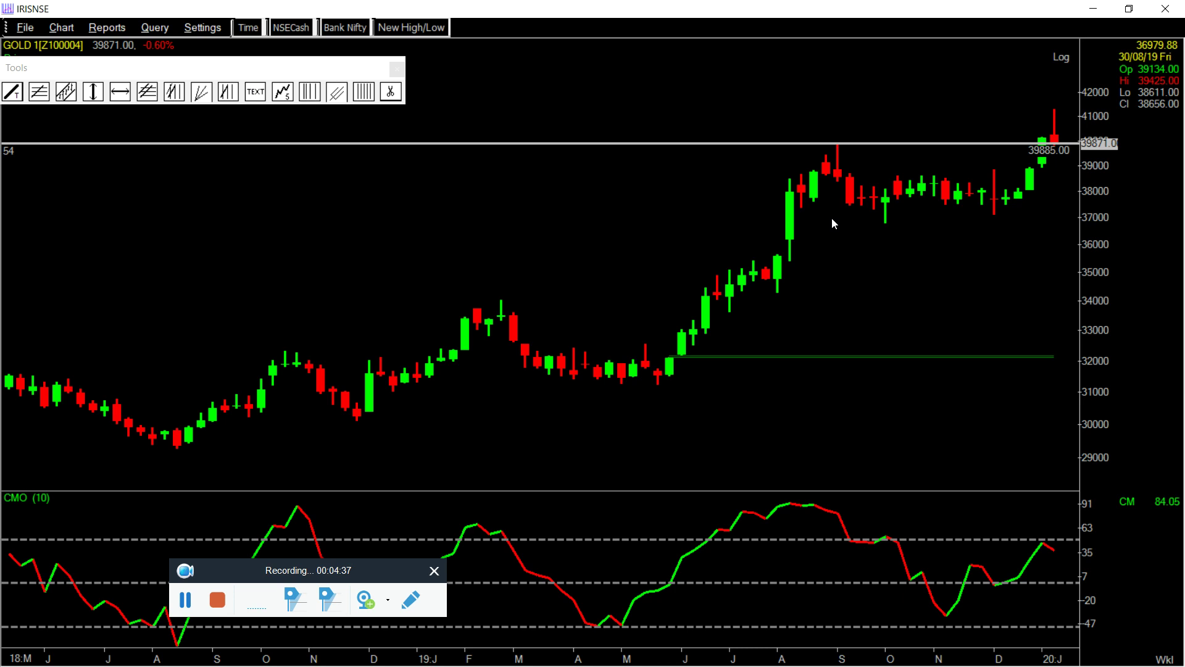
key(ctrl+n)
key(ctrl+a)
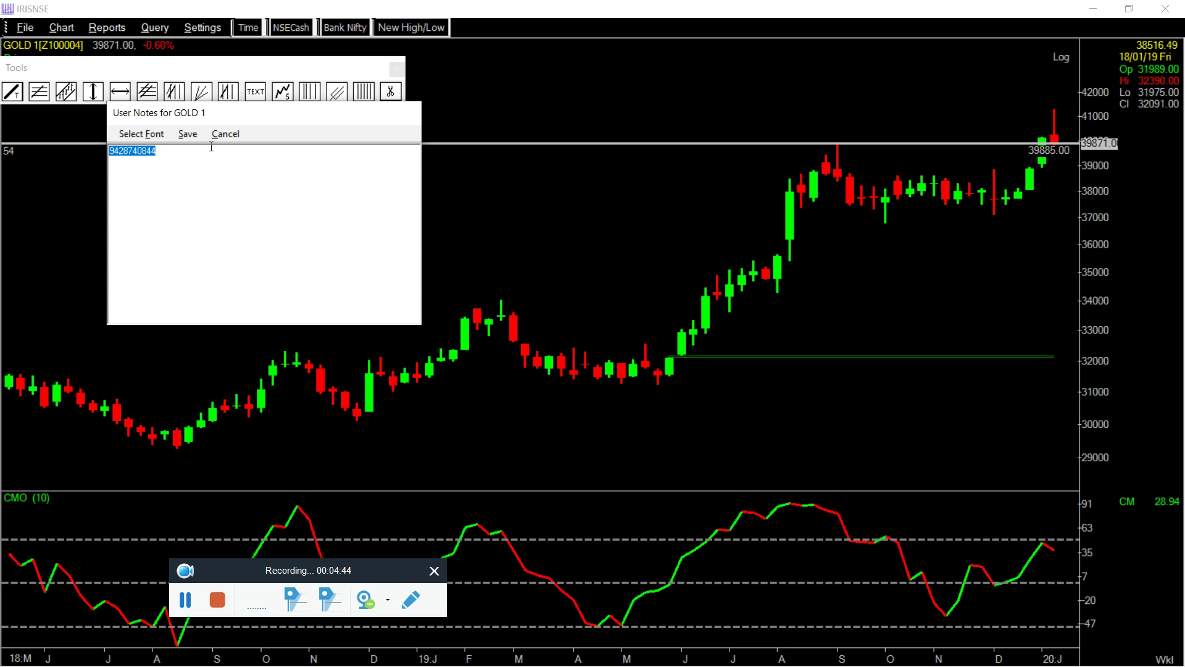
drag(252, 135, 596, 296)
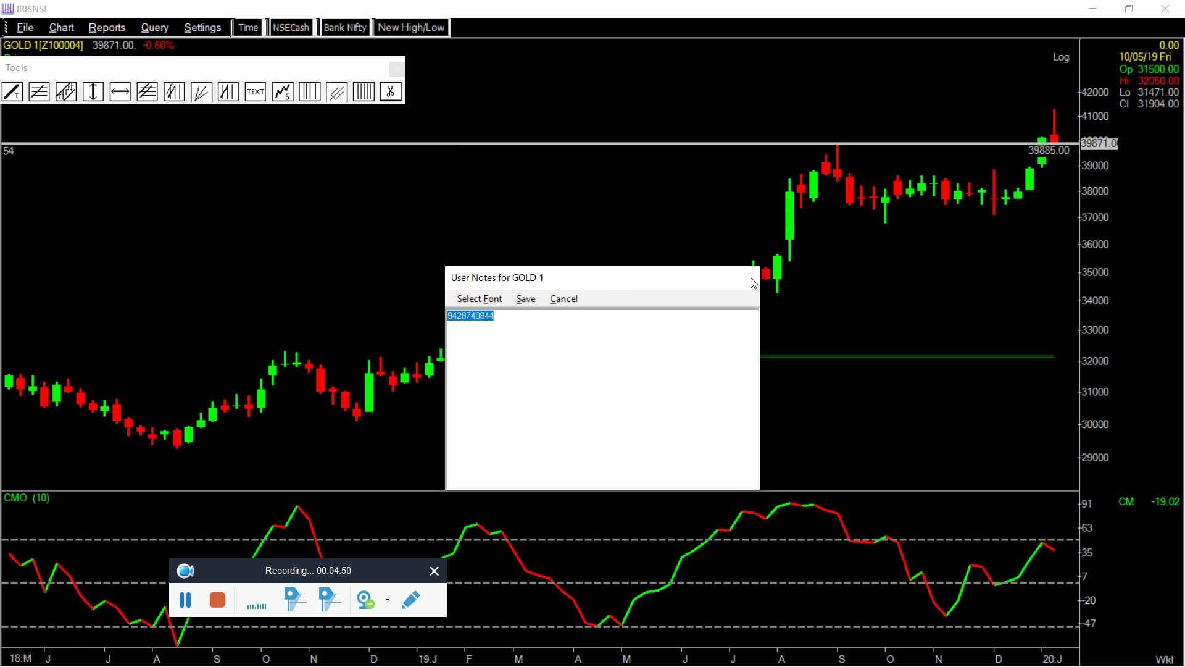
click(562, 299)
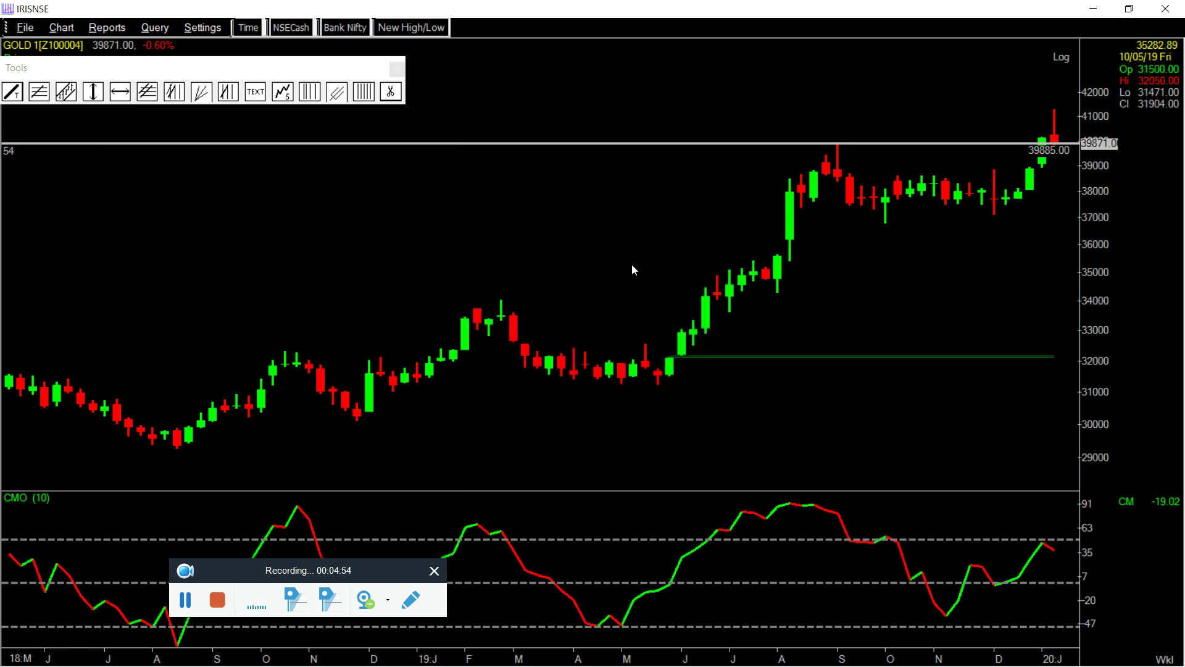